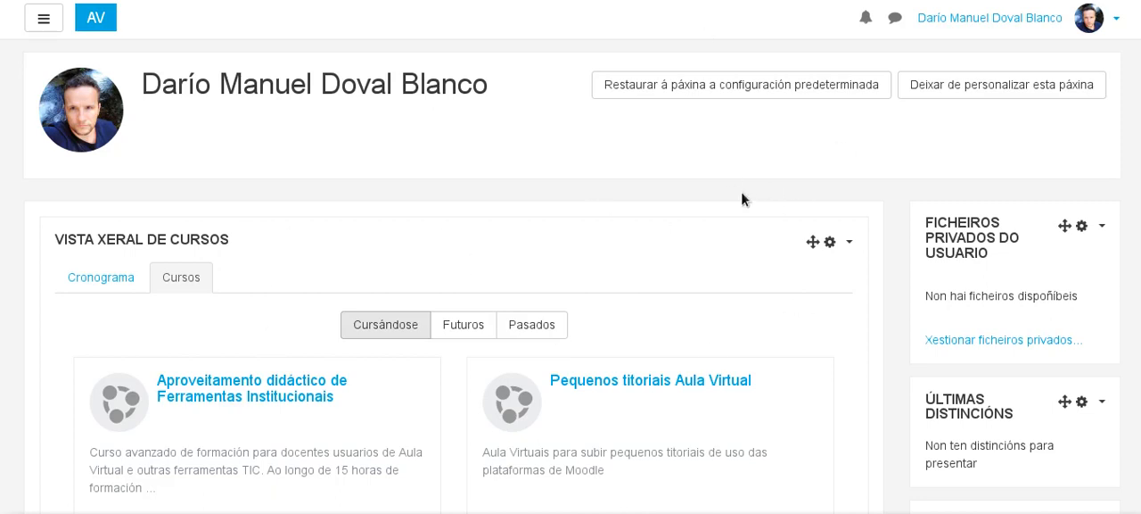
Open the course "Aproveitamento didáctico de Ferramentas Institucionais" from the course overview.
{"action": "left_click", "coordinate": [244, 385]}
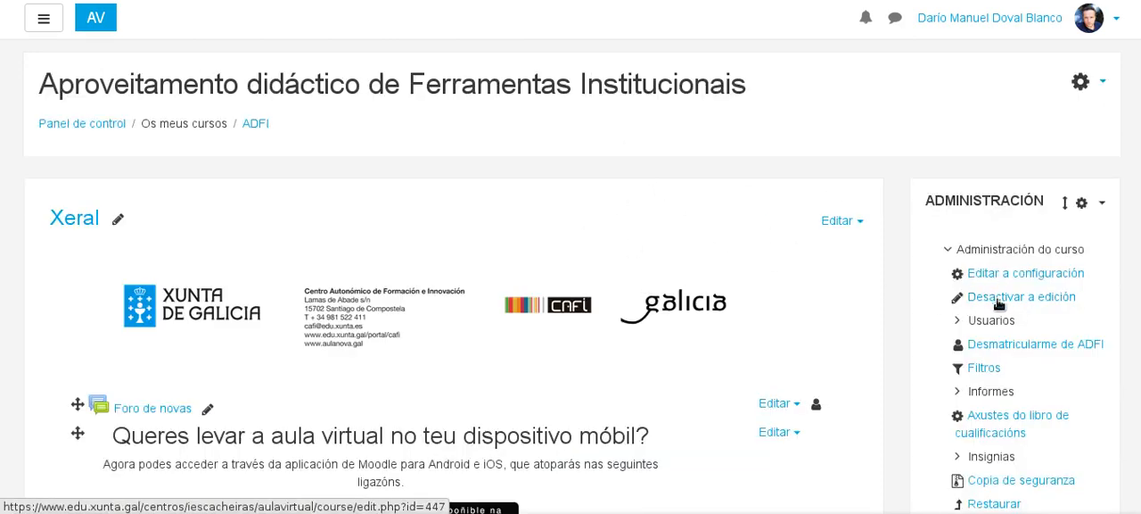
{"action": "left_click", "coordinate": [999, 303]}
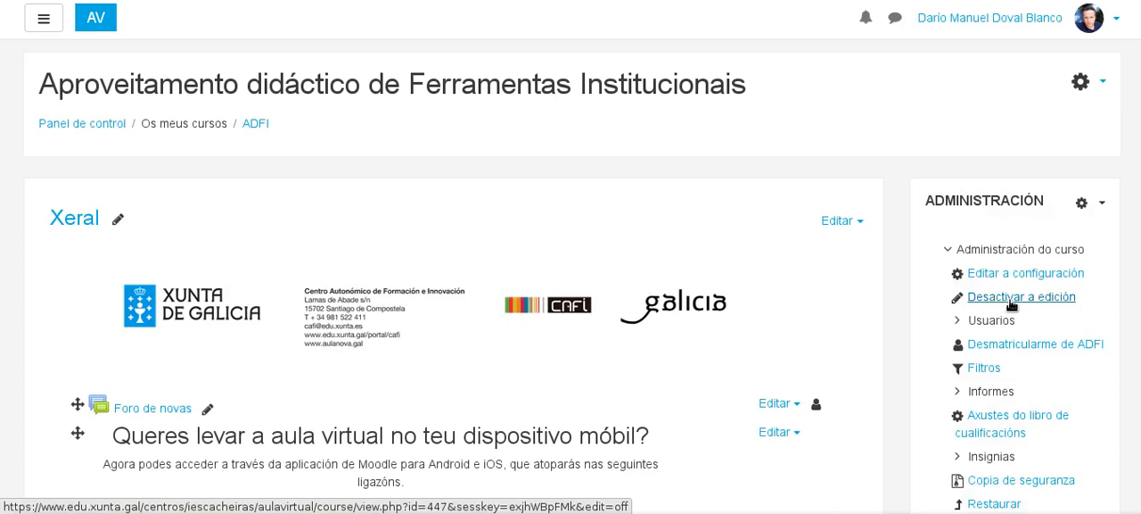
{"action": "scroll", "coordinate": [300, 298], "scroll_direction": "down", "scroll_amount": 1}
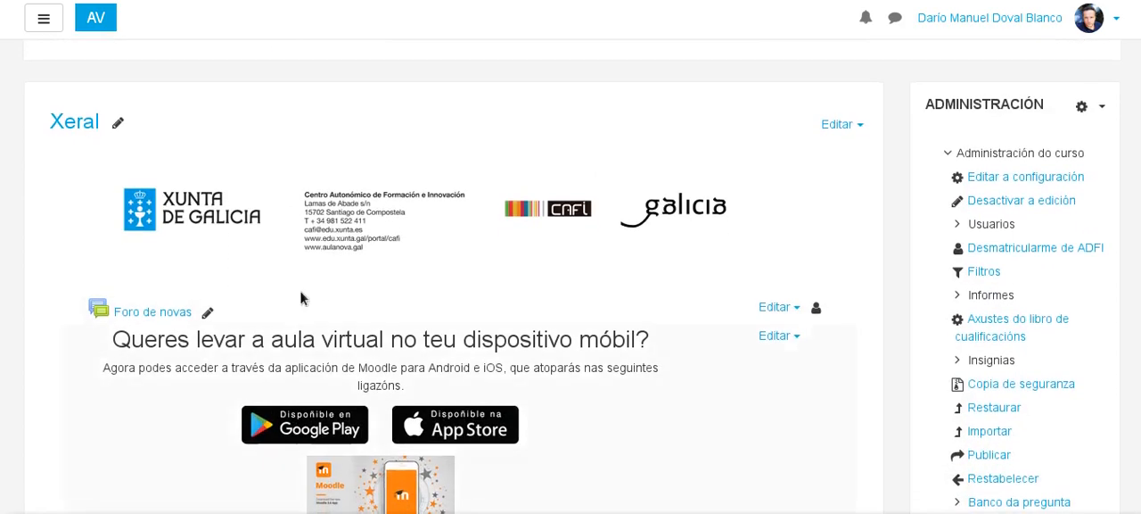
{"action": "scroll", "coordinate": [622, 273], "scroll_direction": "up", "scroll_amount": 1}
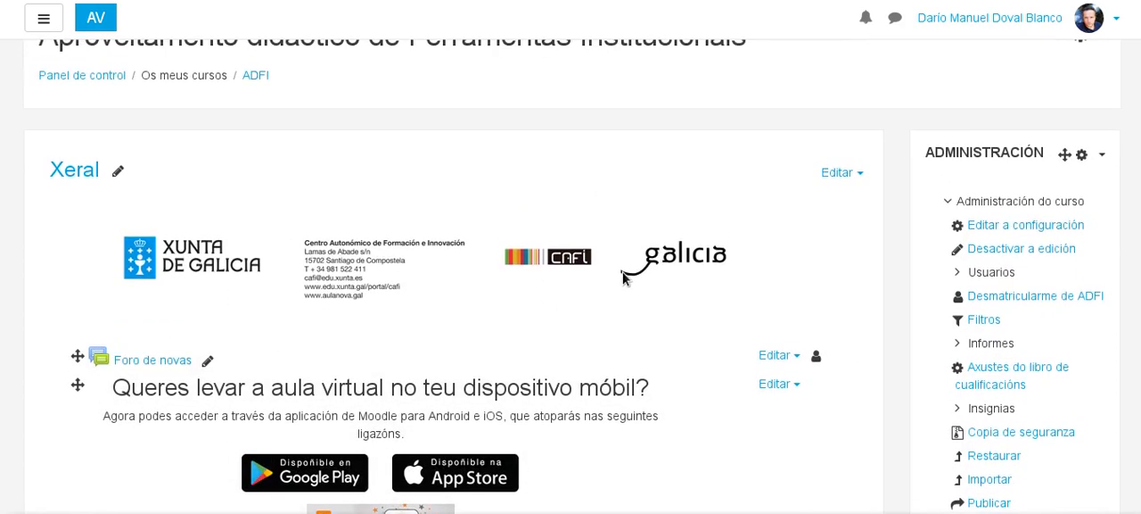
{"action": "scroll", "coordinate": [610, 298], "scroll_direction": "up", "scroll_amount": 1}
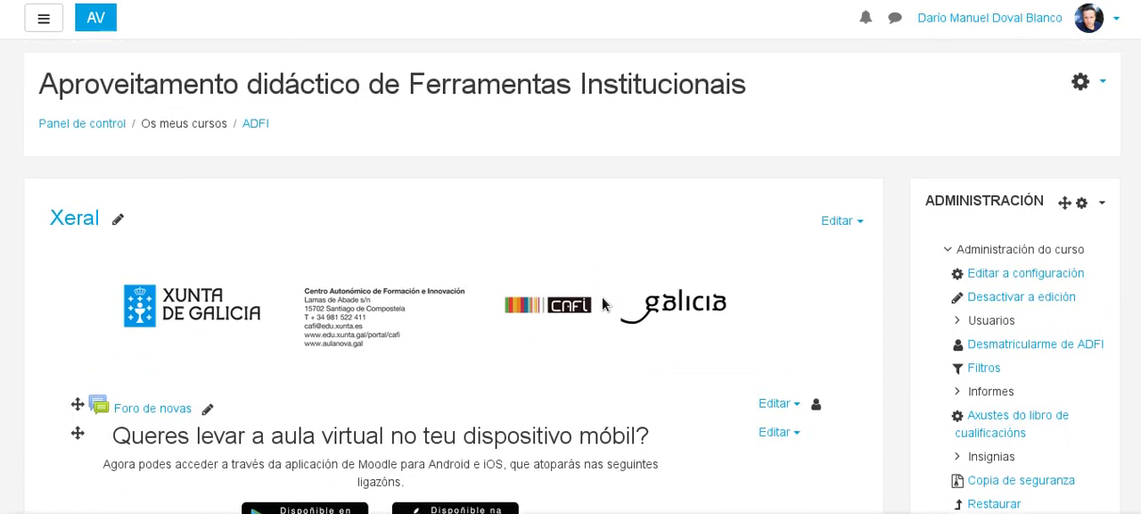
{"action": "left_click", "coordinate": [1095, 84]}
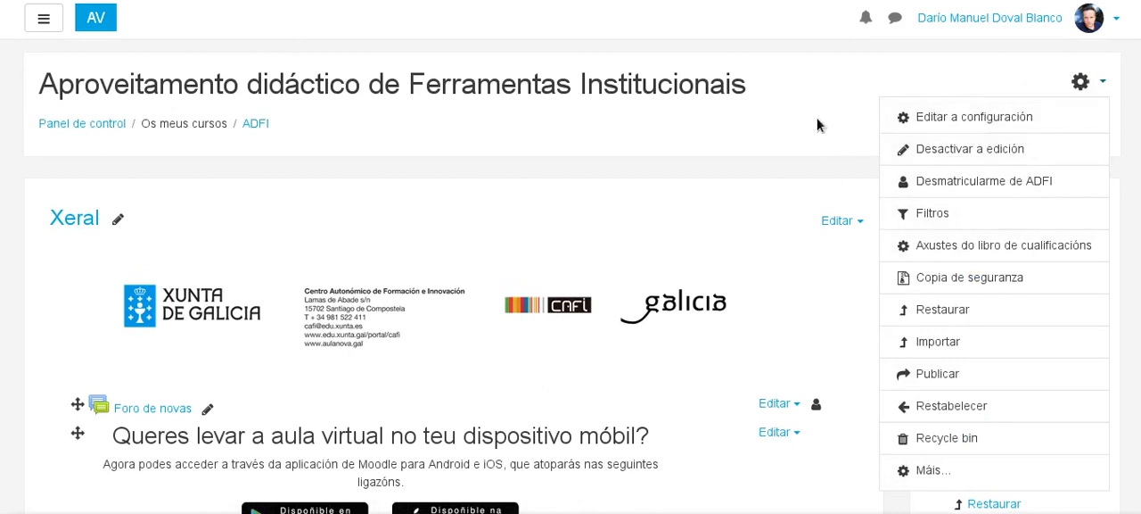
{"action": "scroll", "coordinate": [676, 160], "scroll_direction": "down", "scroll_amount": 2}
{"action": "left_click", "coordinate": [724, 70]}
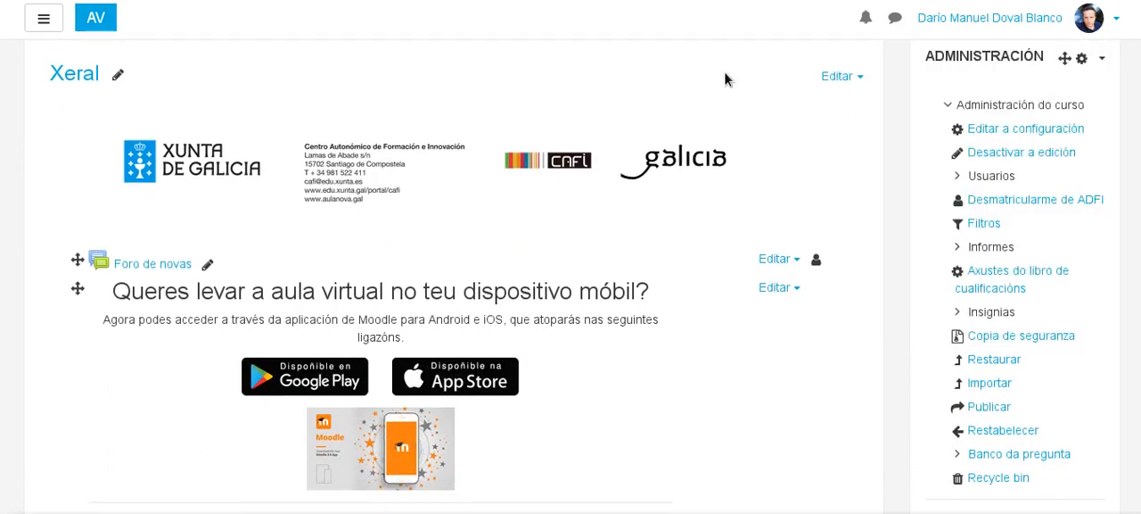
Open the quiz "Proba 2" in the Moodle 2 section and go to editing its questions.
{"action": "scroll", "coordinate": [468, 121], "scroll_direction": "down", "scroll_amount": 2}
{"action": "scroll", "coordinate": [468, 121], "scroll_direction": "down", "scroll_amount": 7}
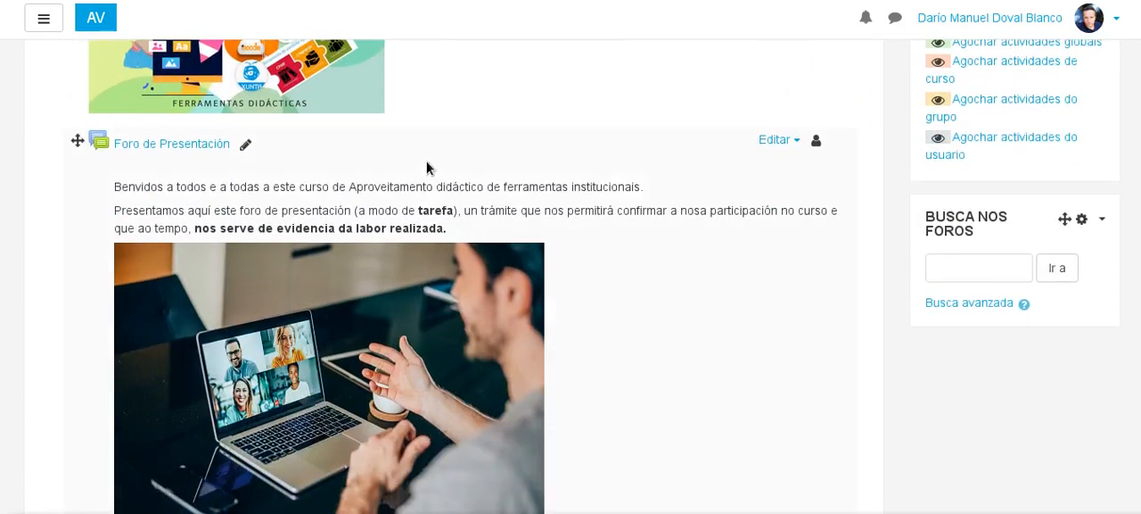
{"action": "scroll", "coordinate": [560, 174], "scroll_direction": "down", "scroll_amount": 15}
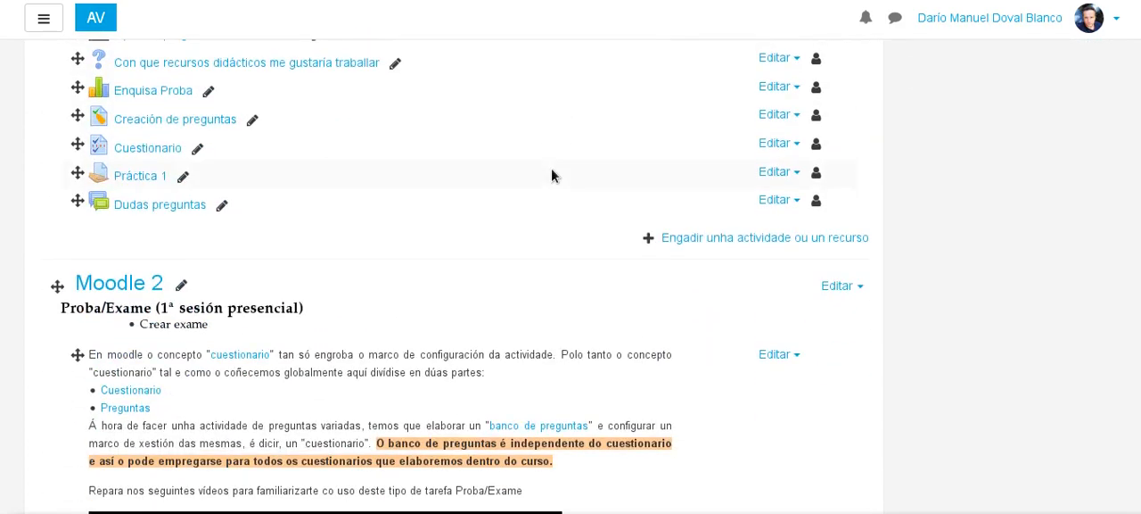
{"action": "scroll", "coordinate": [554, 177], "scroll_direction": "down", "scroll_amount": 15}
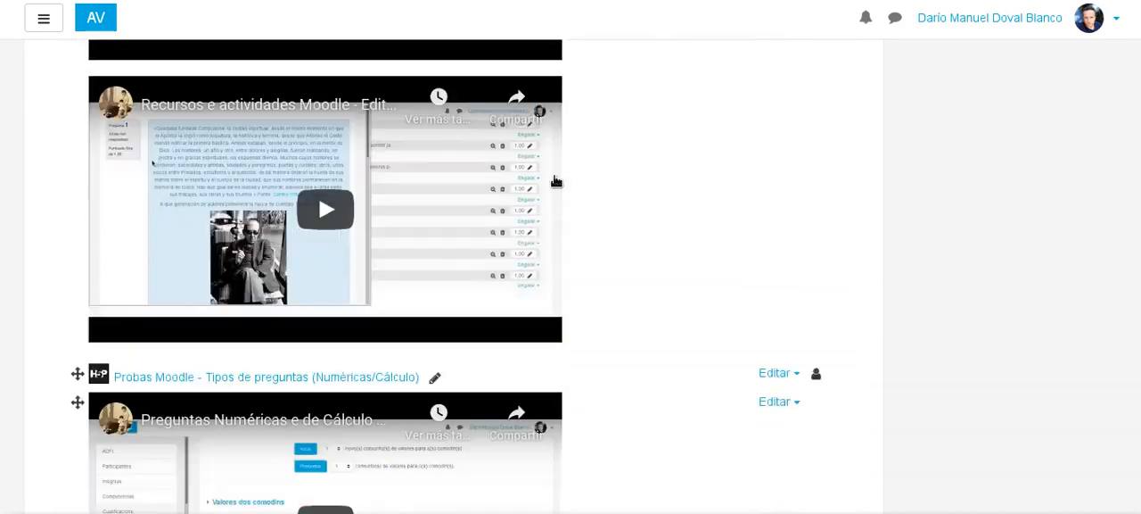
{"action": "scroll", "coordinate": [554, 181], "scroll_direction": "down", "scroll_amount": 4}
{"action": "scroll", "coordinate": [140, 199], "scroll_direction": "up", "scroll_amount": 1}
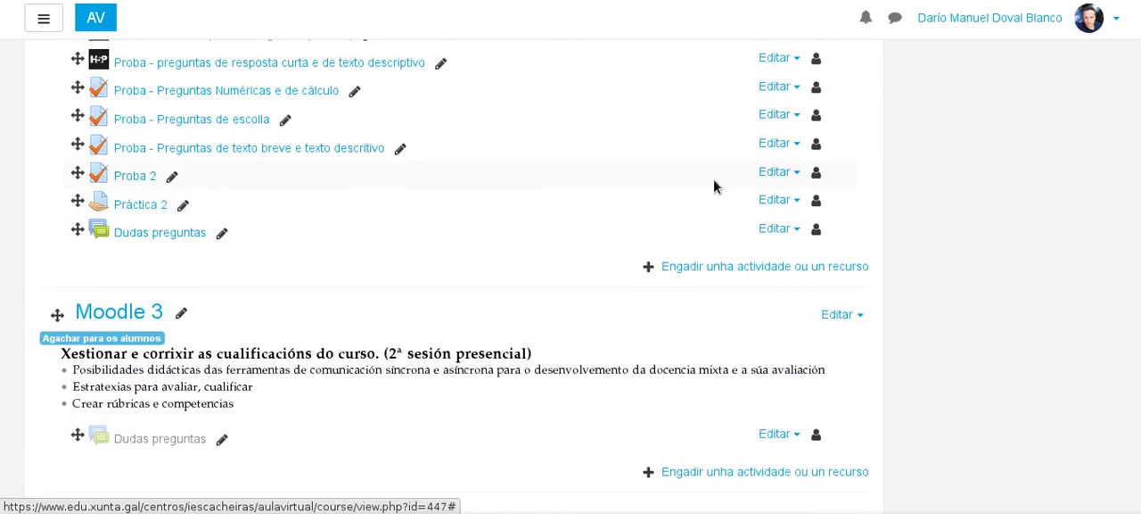
{"action": "left_click", "coordinate": [135, 182]}
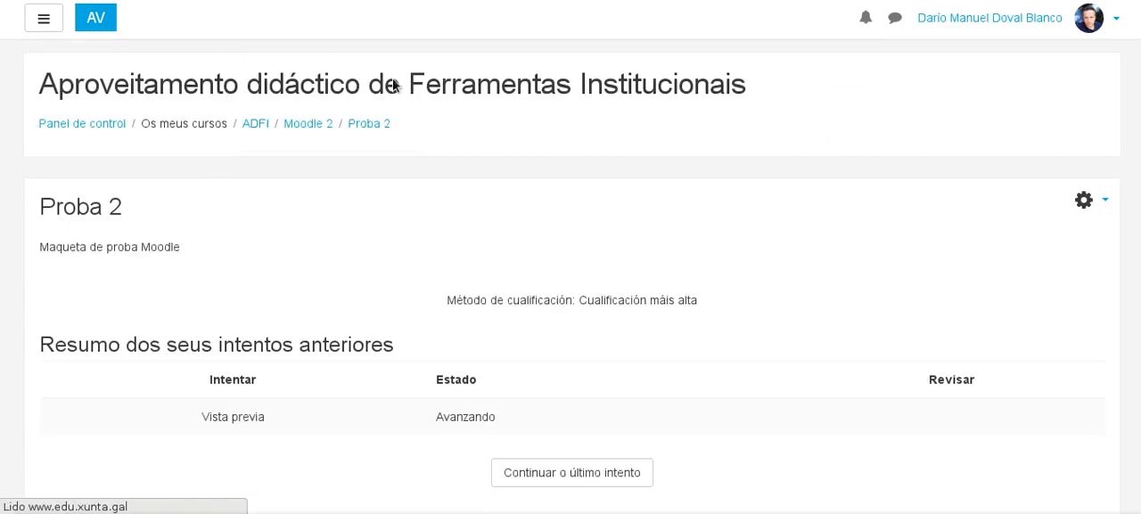
{"action": "left_click", "coordinate": [1106, 205]}
{"action": "left_click", "coordinate": [967, 335]}
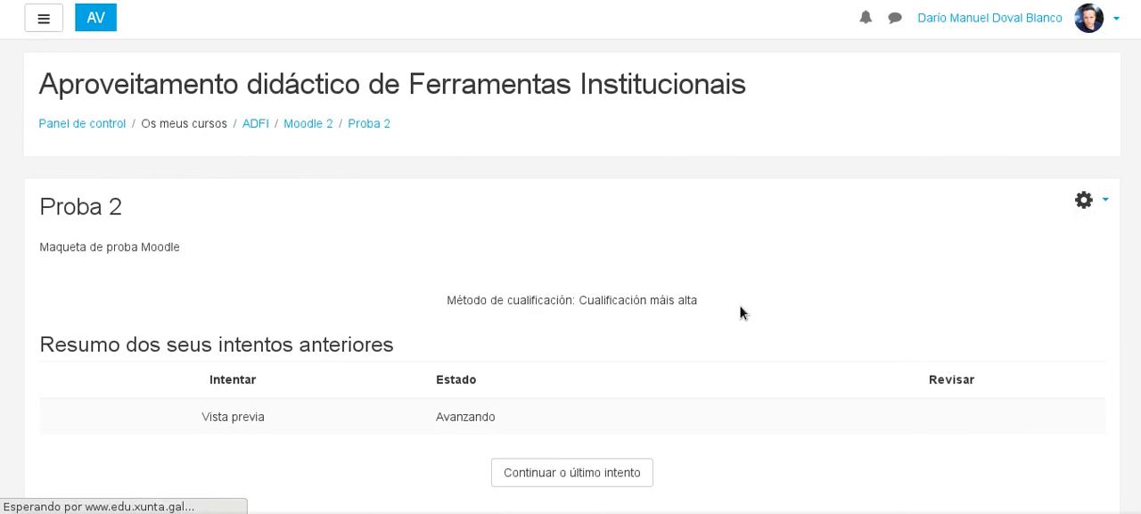
Add a new question of type Ordering at the end of the quiz.
{"action": "scroll", "coordinate": [372, 132], "scroll_direction": "down", "scroll_amount": 4}
{"action": "scroll", "coordinate": [565, 330], "scroll_direction": "down", "scroll_amount": 5}
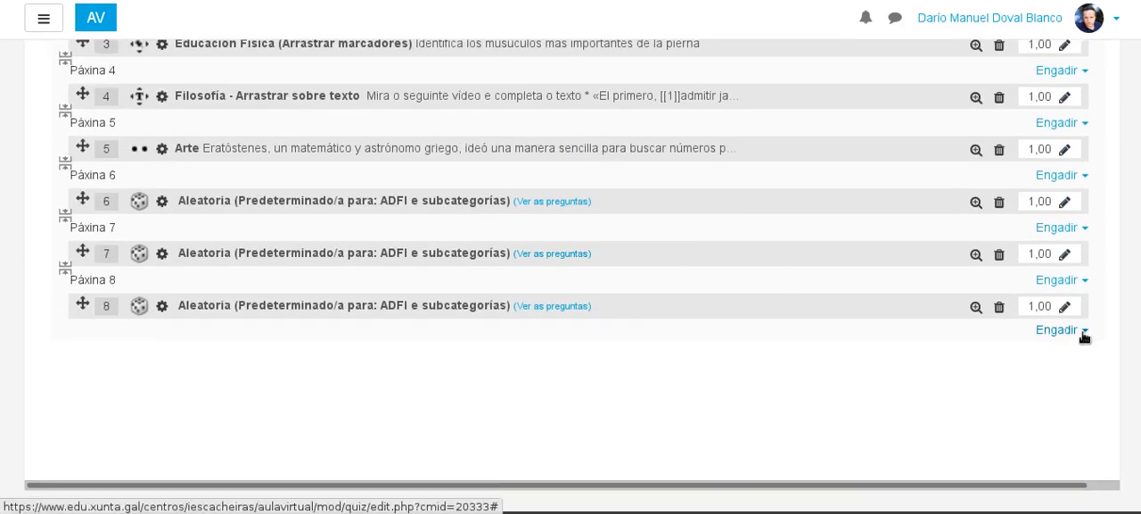
{"action": "left_click", "coordinate": [1083, 332]}
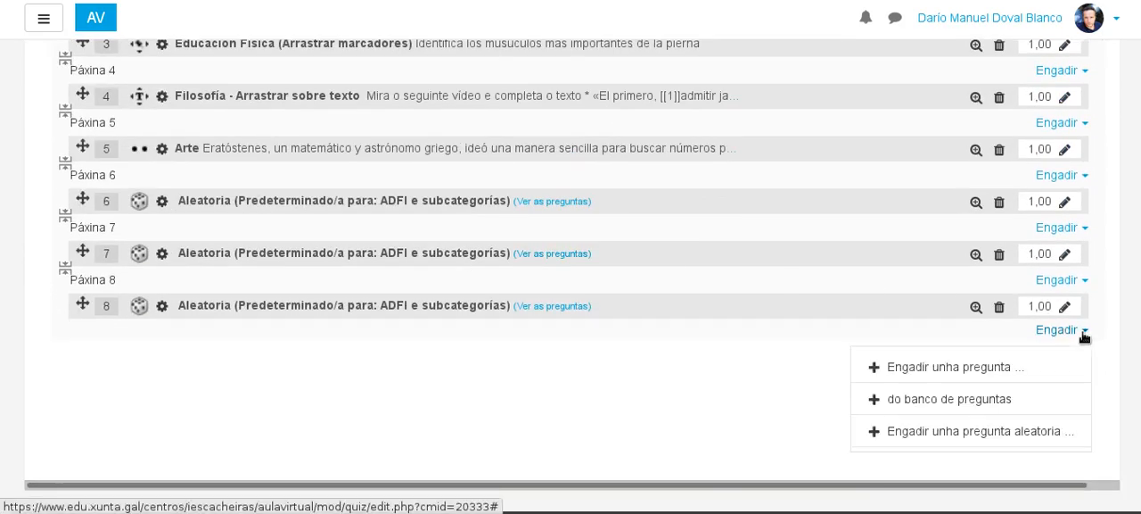
{"action": "left_click", "coordinate": [911, 377]}
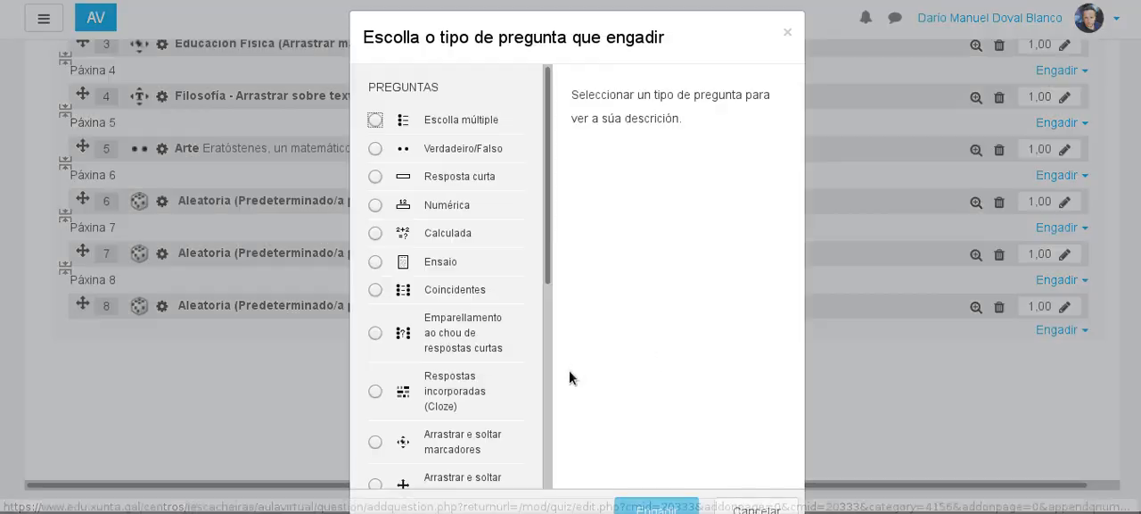
{"action": "left_click_drag", "start_coordinate": [548, 147], "coordinate": [527, 369]}
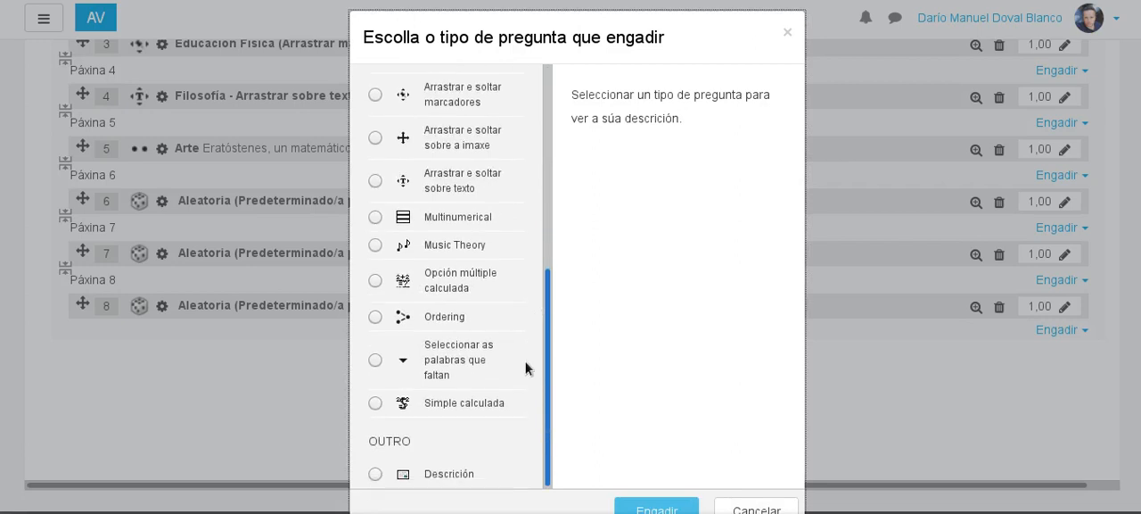
{"action": "left_click", "coordinate": [375, 318]}
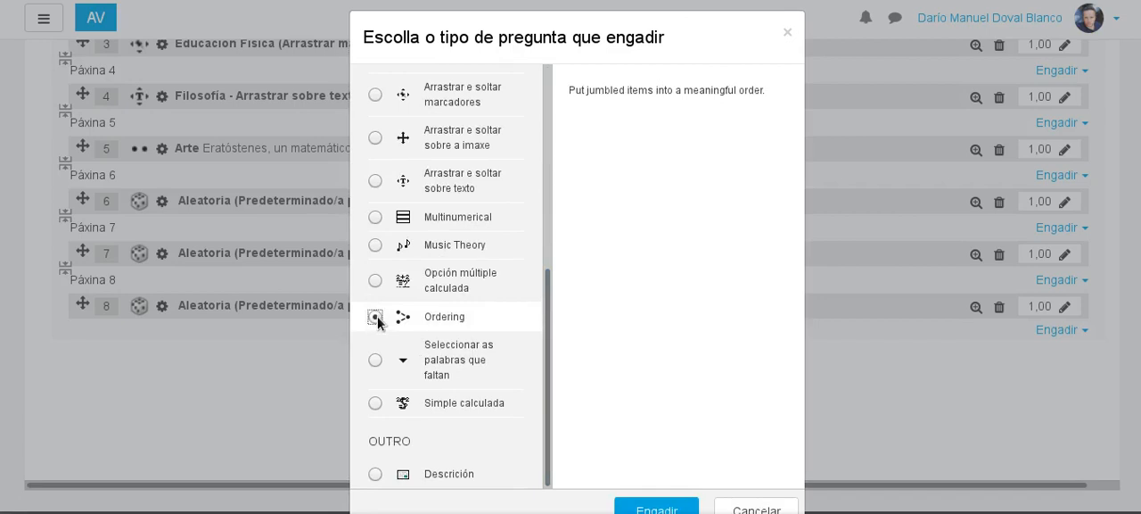
{"action": "left_click", "coordinate": [672, 509]}
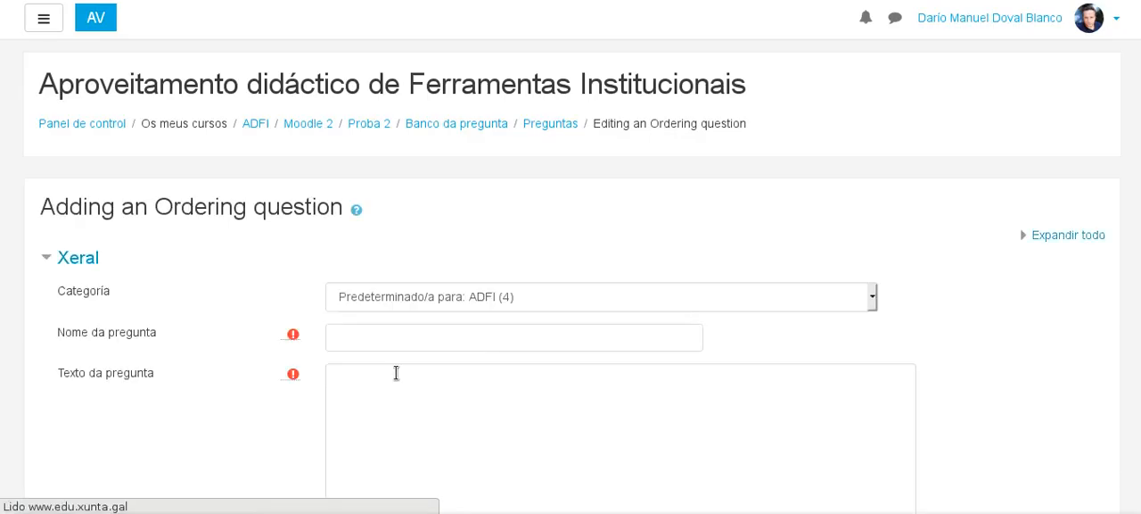
Name the question "Ordena correctamente".
{"action": "scroll", "coordinate": [390, 280], "scroll_direction": "down", "scroll_amount": 3}
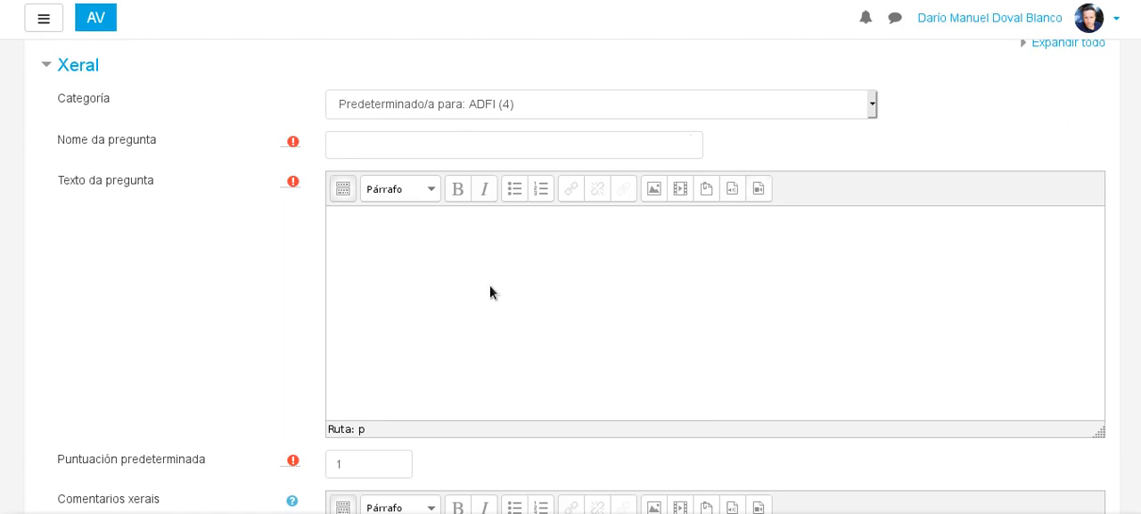
{"action": "scroll", "coordinate": [492, 292], "scroll_direction": "down", "scroll_amount": 3}
{"action": "scroll", "coordinate": [426, 268], "scroll_direction": "up", "scroll_amount": 1}
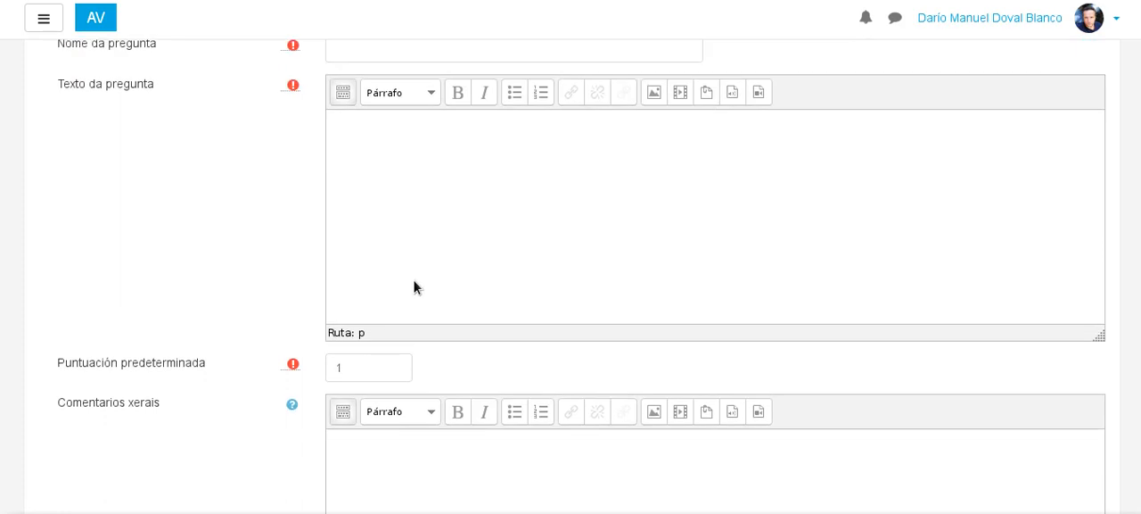
{"action": "scroll", "coordinate": [393, 267], "scroll_direction": "up", "scroll_amount": 2}
{"action": "left_click", "coordinate": [365, 149]}
{"action": "type", "text": "Or"}
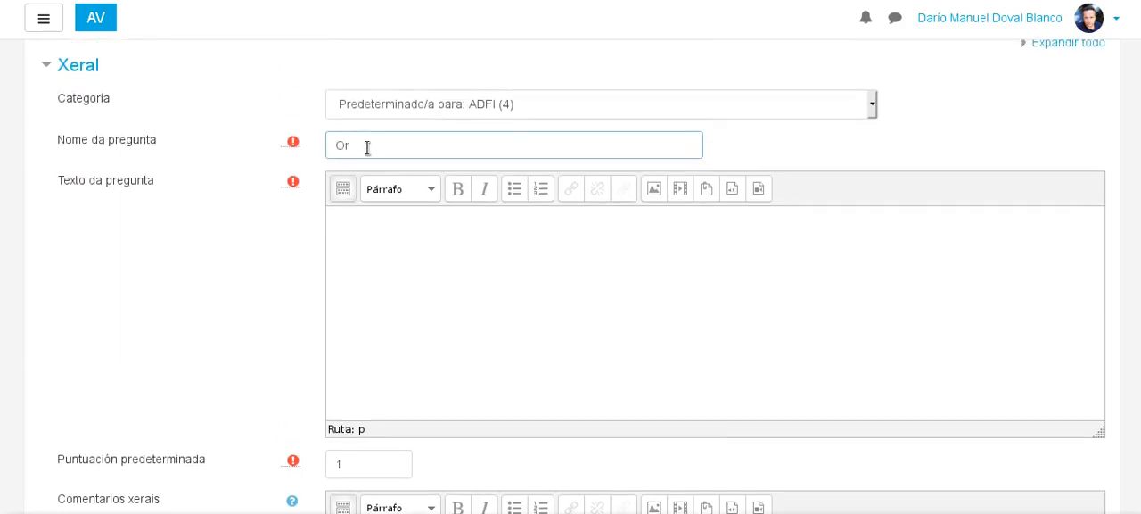
{"action": "type", "text": "dena correctamente"}
Write the question text "Ordena por orde cronolóxica os seguintes feitos históricos".
{"action": "left_click", "coordinate": [436, 316]}
{"action": "type", "text": "Orden"}
{"action": "key", "text": "BackSpace"}
{"action": "key", "text": "BackSpace"}
{"action": "type", "text": "dena"}
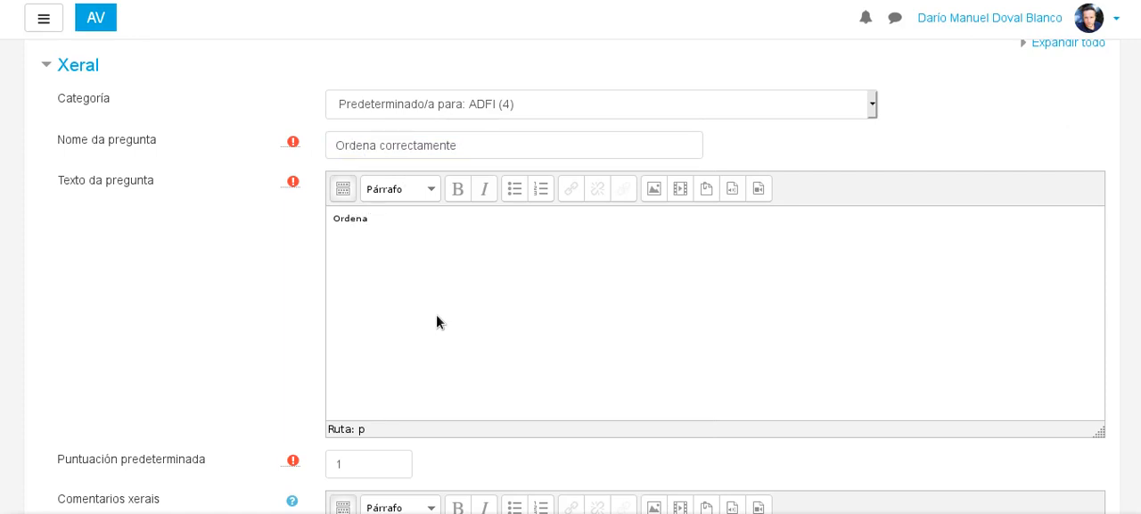
{"action": "type", "text": " por orde cronolóxica os seguintes feitos históricos"}
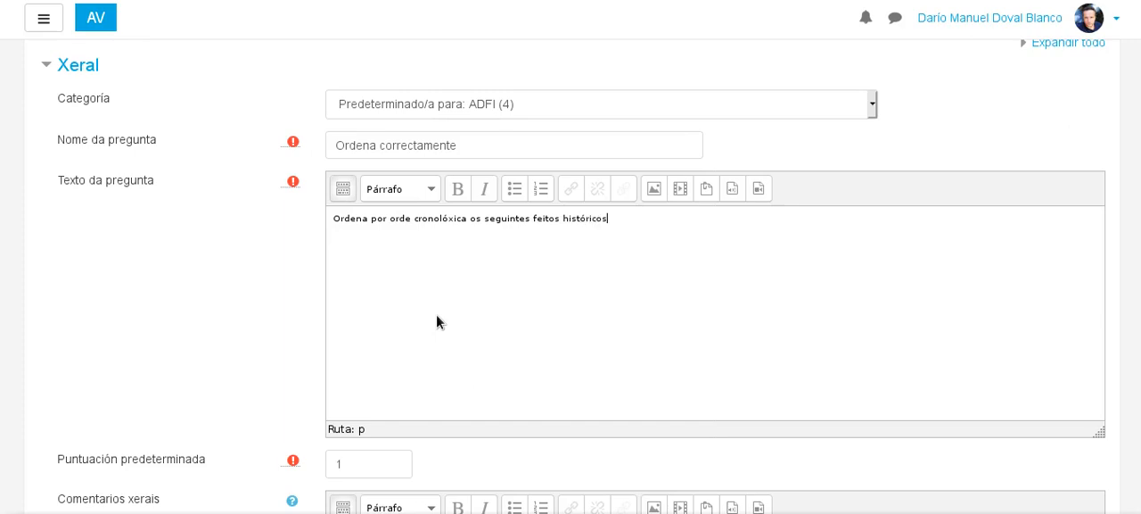
{"action": "scroll", "coordinate": [453, 237], "scroll_direction": "down", "scroll_amount": 3}
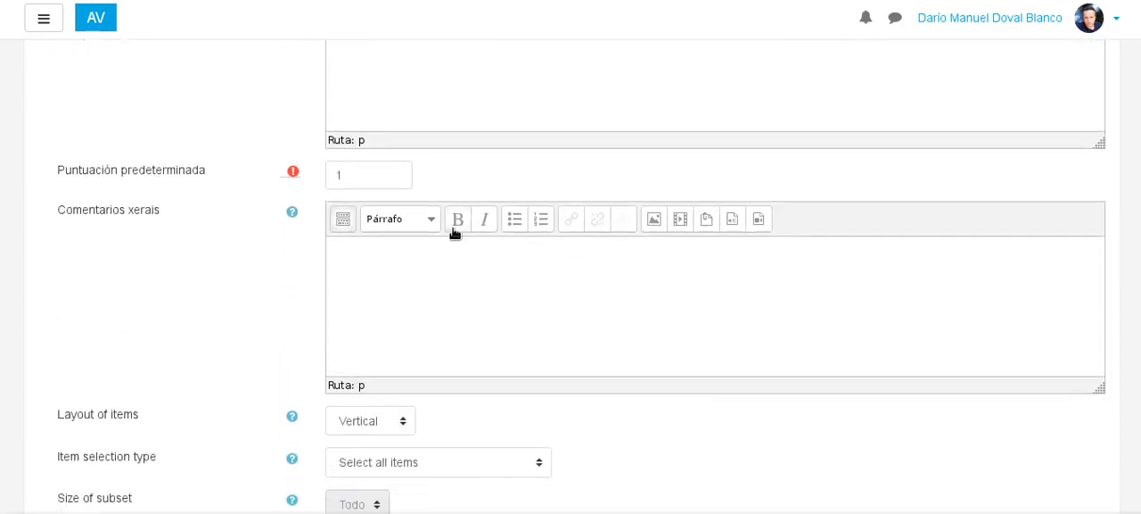
{"action": "scroll", "coordinate": [459, 231], "scroll_direction": "up", "scroll_amount": 1}
{"action": "scroll", "coordinate": [457, 230], "scroll_direction": "up", "scroll_amount": 1}
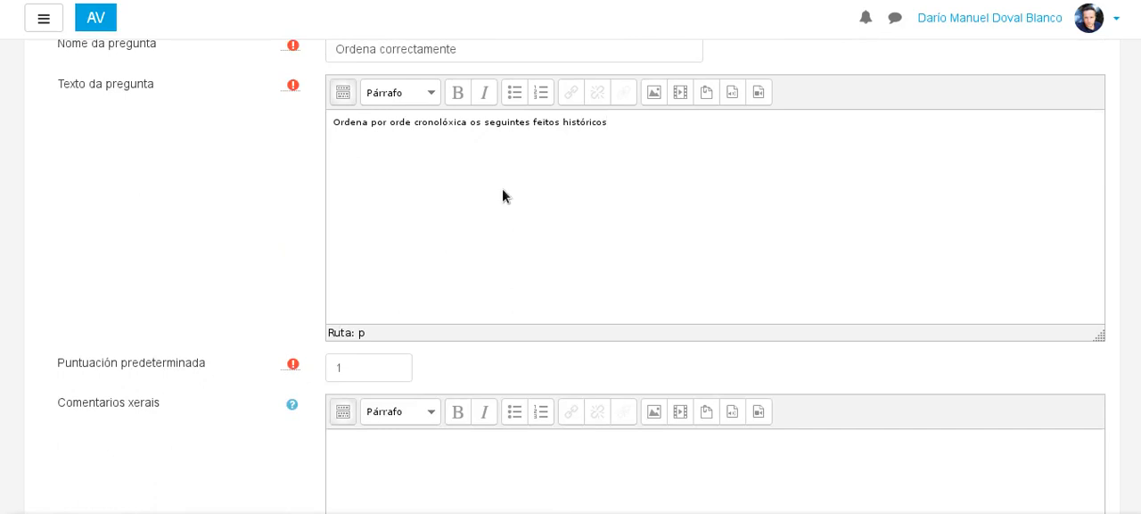
{"action": "key", "text": "Return"}
Examine the question's default mark, general feedback, item layout, selection and grading options, and the draggable item fields.
{"action": "scroll", "coordinate": [450, 153], "scroll_direction": "down", "scroll_amount": 3}
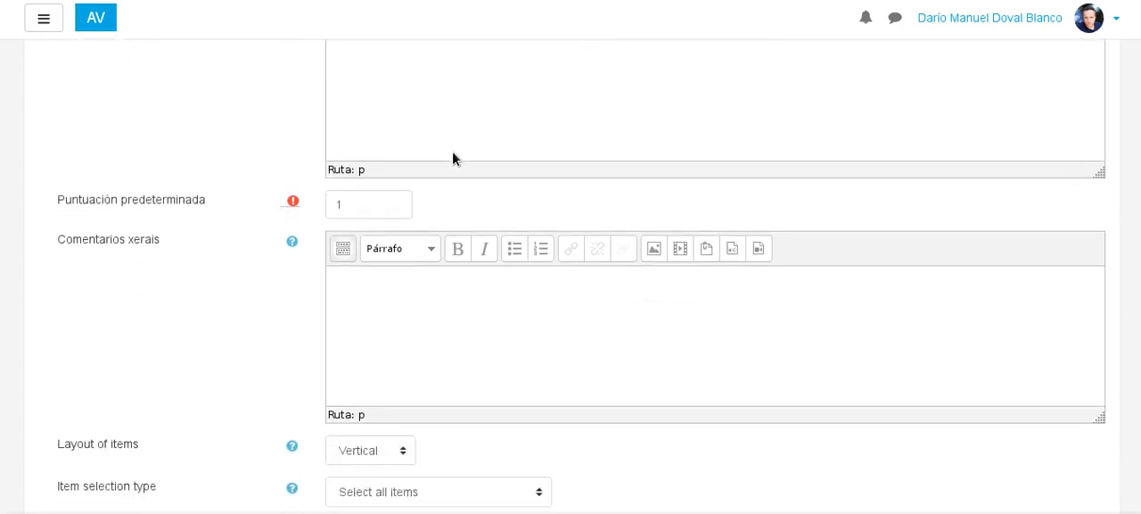
{"action": "scroll", "coordinate": [453, 150], "scroll_direction": "up", "scroll_amount": 3}
{"action": "scroll", "coordinate": [412, 285], "scroll_direction": "down", "scroll_amount": 2}
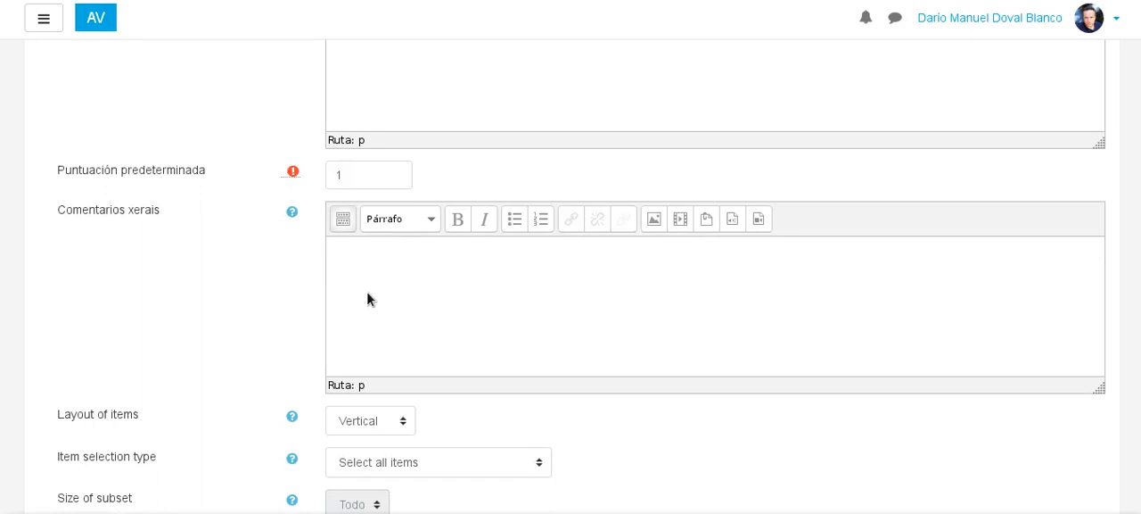
{"action": "scroll", "coordinate": [552, 119], "scroll_direction": "up", "scroll_amount": 2}
{"action": "scroll", "coordinate": [501, 158], "scroll_direction": "down", "scroll_amount": 3}
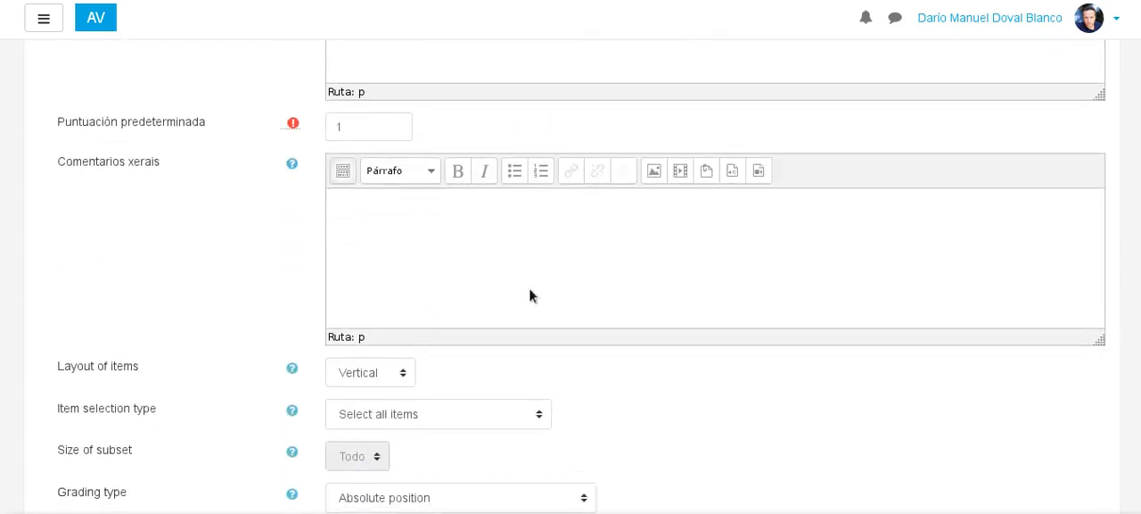
{"action": "scroll", "coordinate": [446, 197], "scroll_direction": "up", "scroll_amount": 3}
{"action": "scroll", "coordinate": [400, 247], "scroll_direction": "down", "scroll_amount": 6}
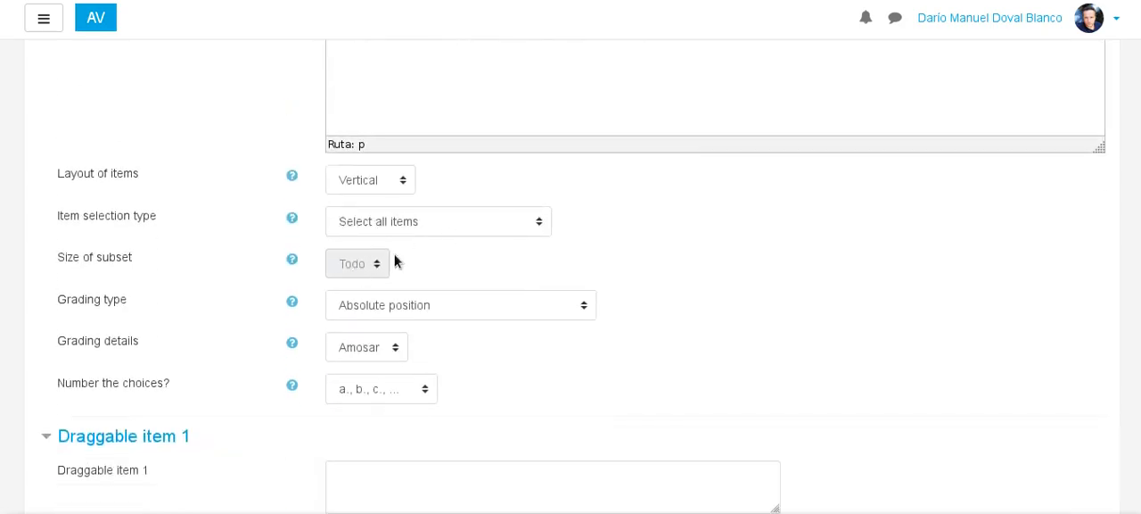
{"action": "scroll", "coordinate": [395, 258], "scroll_direction": "down", "scroll_amount": 4}
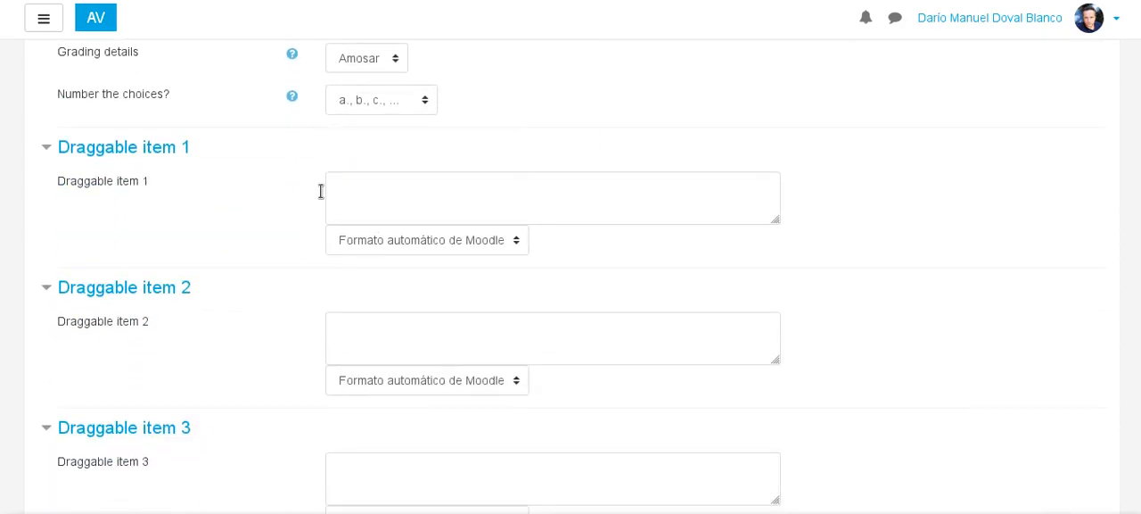
{"action": "scroll", "coordinate": [202, 255], "scroll_direction": "up", "scroll_amount": 1}
{"action": "scroll", "coordinate": [289, 244], "scroll_direction": "down", "scroll_amount": 1}
{"action": "scroll", "coordinate": [290, 245], "scroll_direction": "down", "scroll_amount": 1}
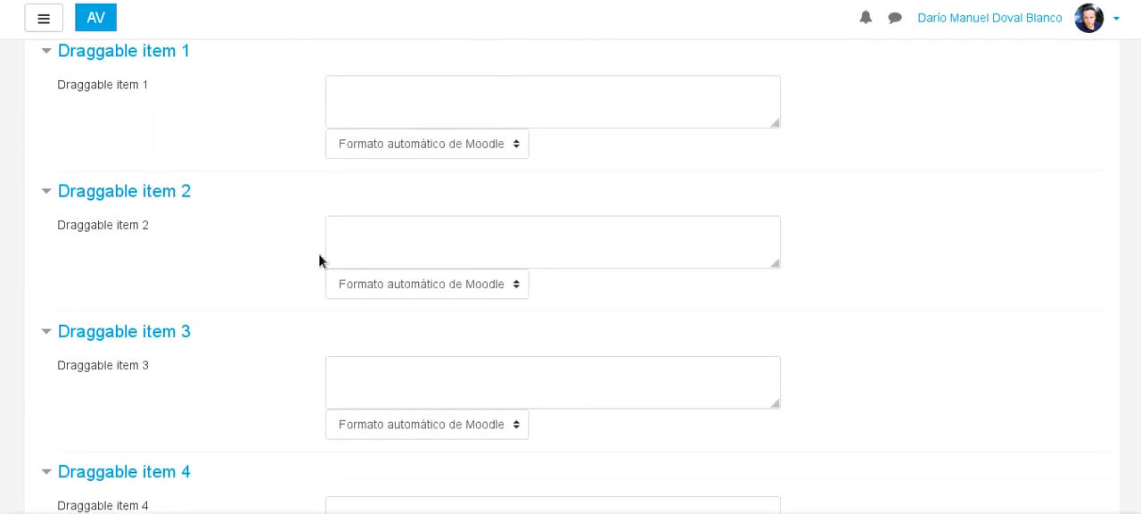
Enter "Prehistoria" as the text of draggable item 1.
{"action": "left_click", "coordinate": [359, 95]}
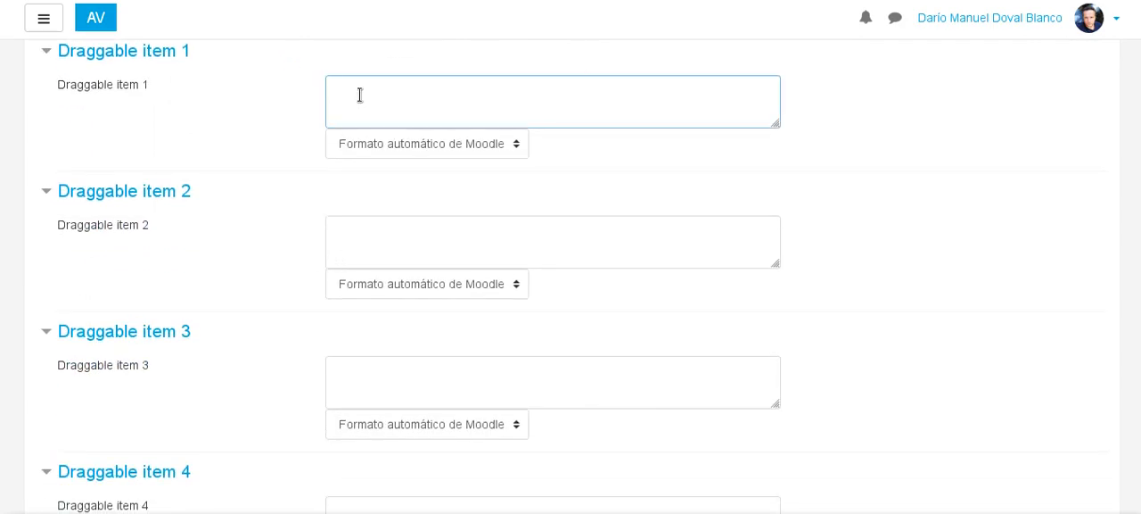
{"action": "type", "text": "Presi"}
{"action": "key", "text": "BackSpace"}
{"action": "key", "text": "BackSpace"}
{"action": "type", "text": "istoria"}
Enter "Idade Media" as the text of draggable item 2.
{"action": "left_click", "coordinate": [392, 253]}
{"action": "type", "text": "Idade MEdi"}
{"action": "key", "text": "BackSpace"}
{"action": "key", "text": "BackSpace"}
{"action": "key", "text": "BackSpace"}
{"action": "type", "text": "edia"}
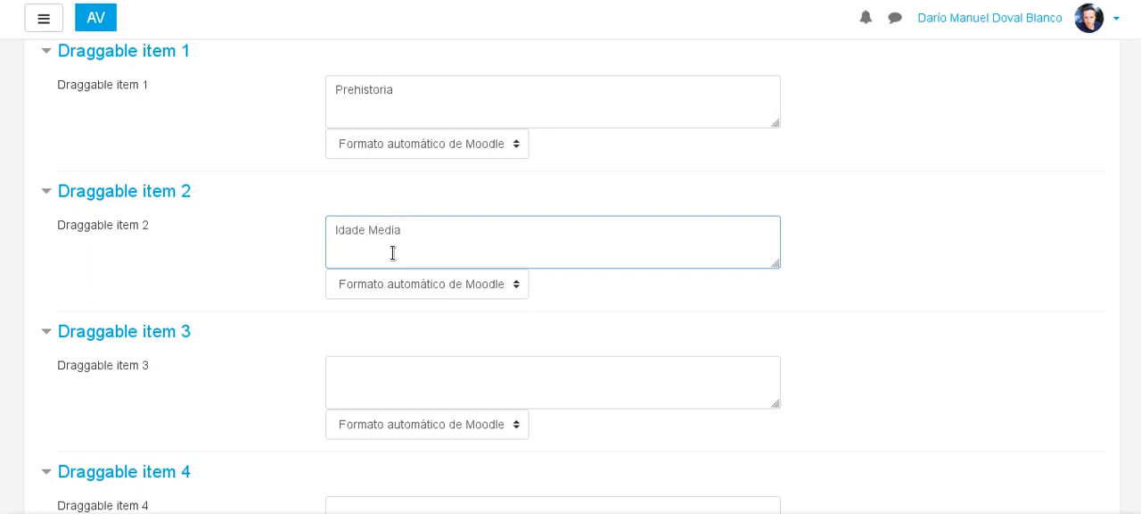
Enter "Idade Moderna" as the text of draggable item 3.
{"action": "left_click", "coordinate": [399, 368]}
{"action": "type", "text": "Idade Med"}
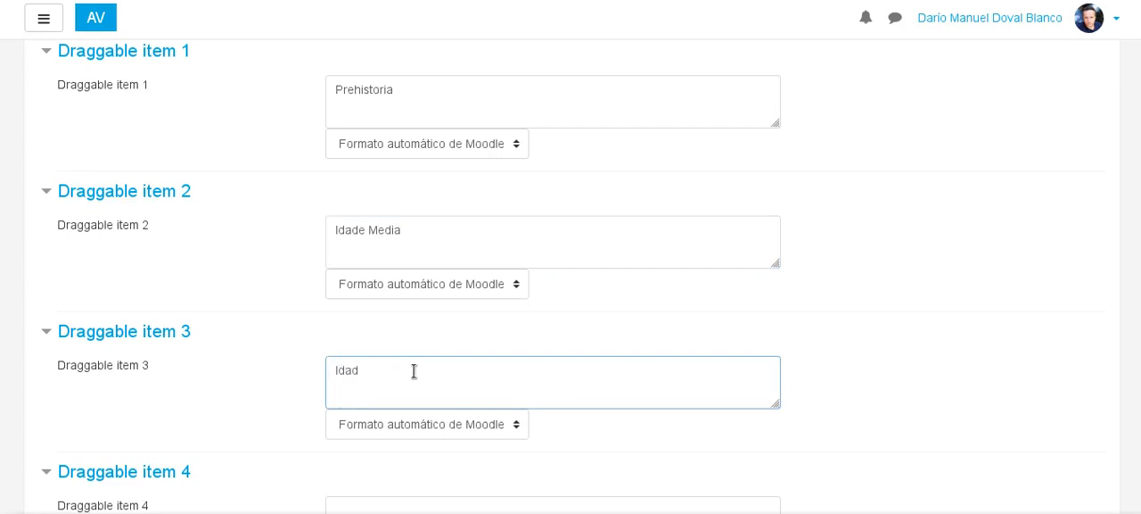
{"action": "key", "text": "BackSpace"}
{"action": "key", "text": "BackSpace"}
{"action": "key", "text": "BackSpace"}
{"action": "type", "text": "e Moderna"}
Enter "Idade Contemporánea" as the text of draggable item 4.
{"action": "scroll", "coordinate": [415, 370], "scroll_direction": "down", "scroll_amount": 2}
{"action": "left_click", "coordinate": [415, 368]}
{"action": "type", "text": "Idad"}
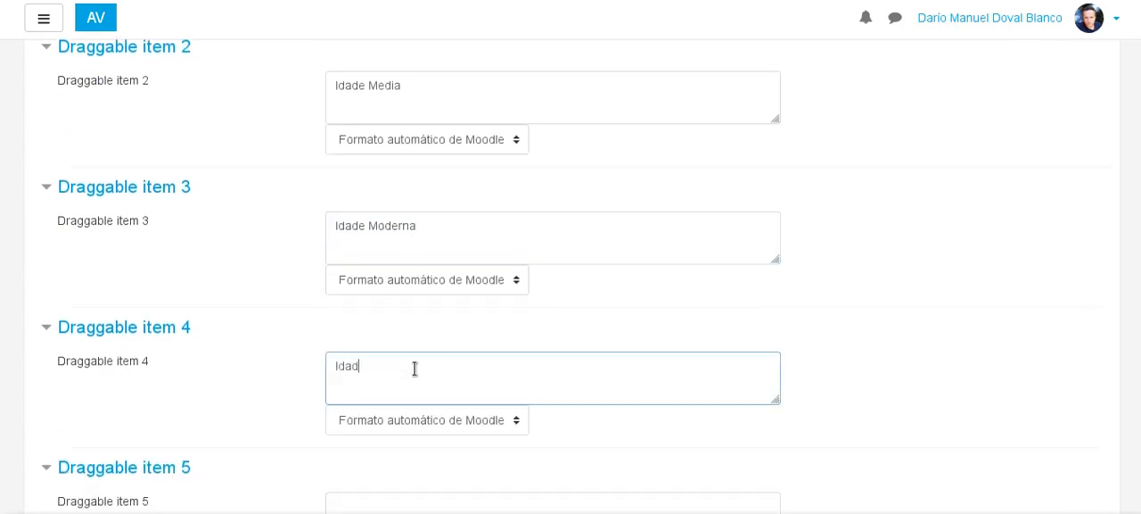
{"action": "type", "text": "e Contemporánea"}
Enter "Idada Antiga" as the text of draggable item 5.
{"action": "scroll", "coordinate": [415, 368], "scroll_direction": "down", "scroll_amount": 2}
{"action": "left_click", "coordinate": [410, 316]}
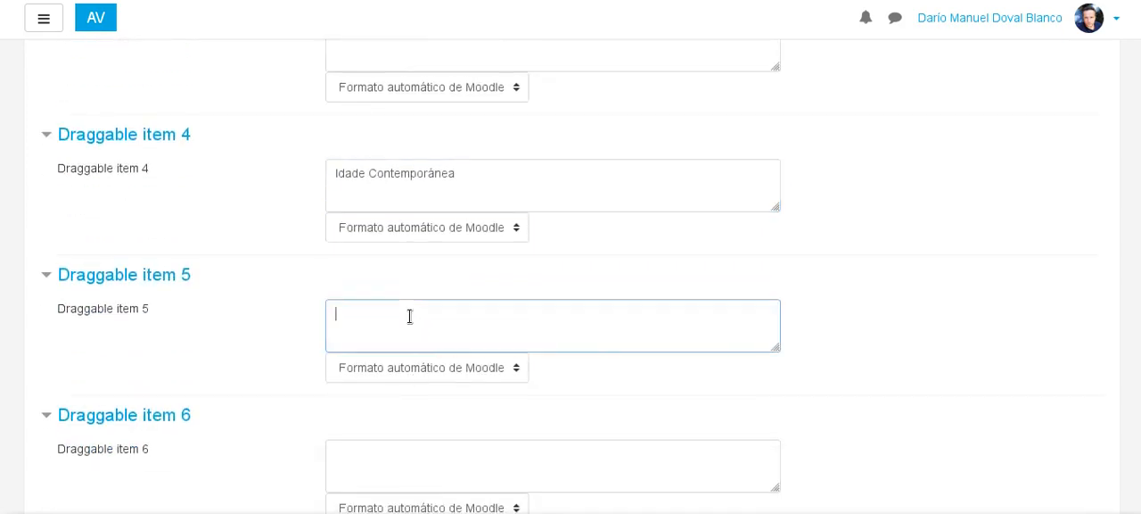
{"action": "scroll", "coordinate": [410, 316], "scroll_direction": "up", "scroll_amount": 5}
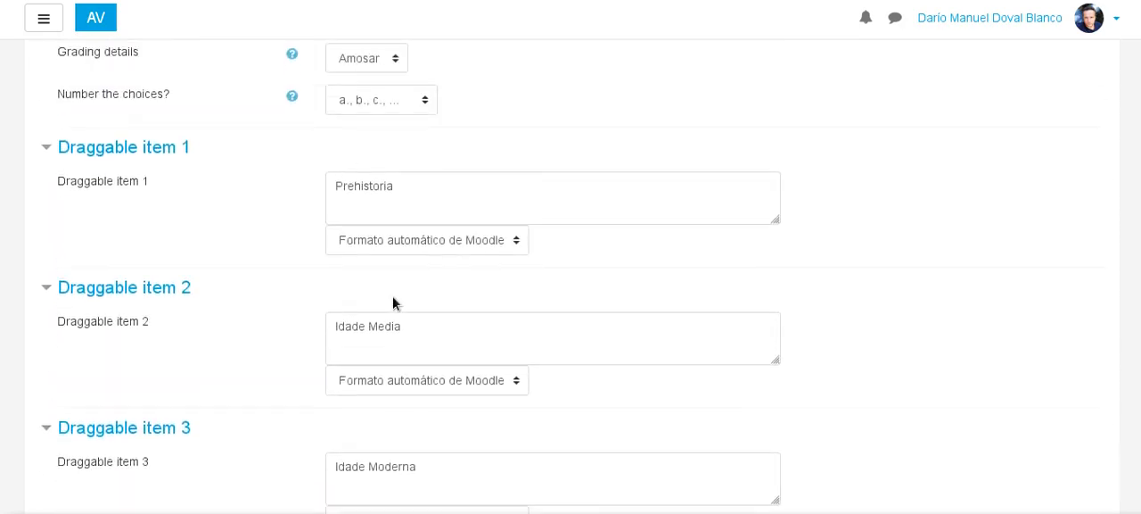
{"action": "scroll", "coordinate": [393, 304], "scroll_direction": "down", "scroll_amount": 1}
{"action": "scroll", "coordinate": [414, 300], "scroll_direction": "down", "scroll_amount": 4}
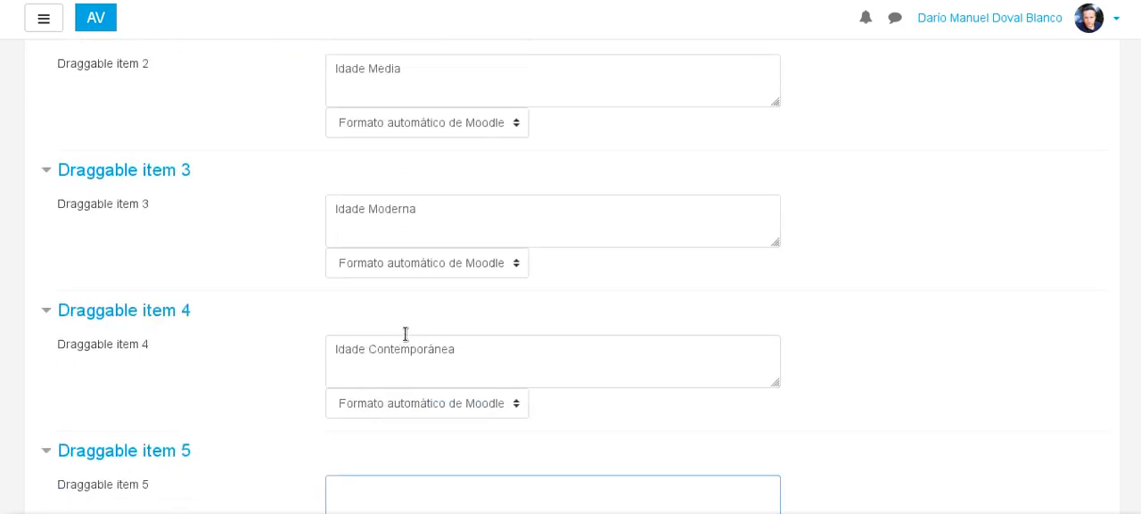
{"action": "left_click", "coordinate": [401, 354]}
{"action": "scroll", "coordinate": [375, 223], "scroll_direction": "up", "scroll_amount": 3}
{"action": "scroll", "coordinate": [368, 419], "scroll_direction": "down", "scroll_amount": 2}
{"action": "scroll", "coordinate": [361, 367], "scroll_direction": "up", "scroll_amount": 3}
{"action": "scroll", "coordinate": [370, 392], "scroll_direction": "down", "scroll_amount": 3}
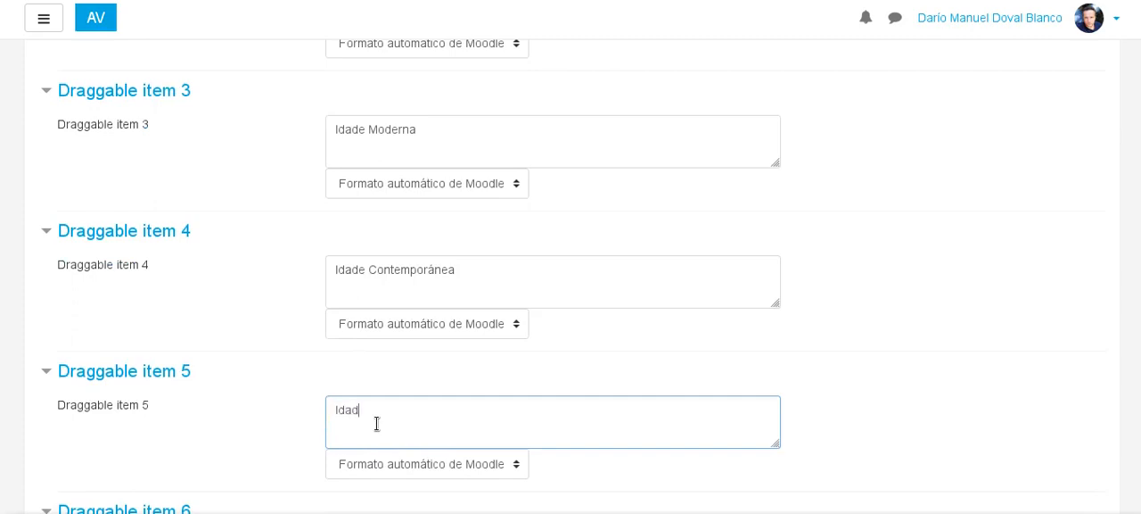
{"action": "type", "text": "Idada Antiga"}
Change the text of draggable item 2 to "Idade Antiga".
{"action": "scroll", "coordinate": [377, 424], "scroll_direction": "up", "scroll_amount": 2}
{"action": "scroll", "coordinate": [481, 324], "scroll_direction": "down", "scroll_amount": 5}
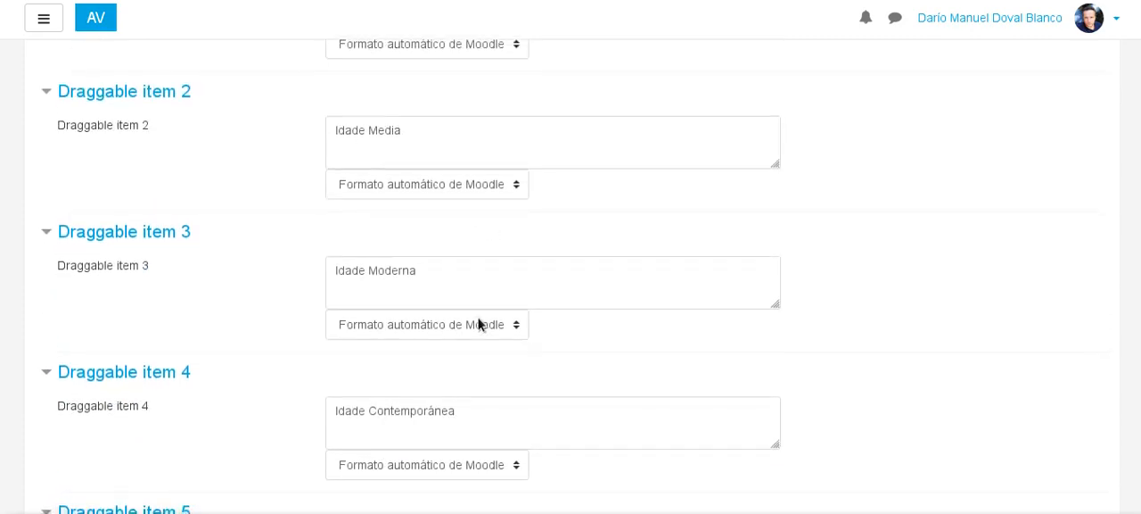
{"action": "scroll", "coordinate": [441, 280], "scroll_direction": "up", "scroll_amount": 4}
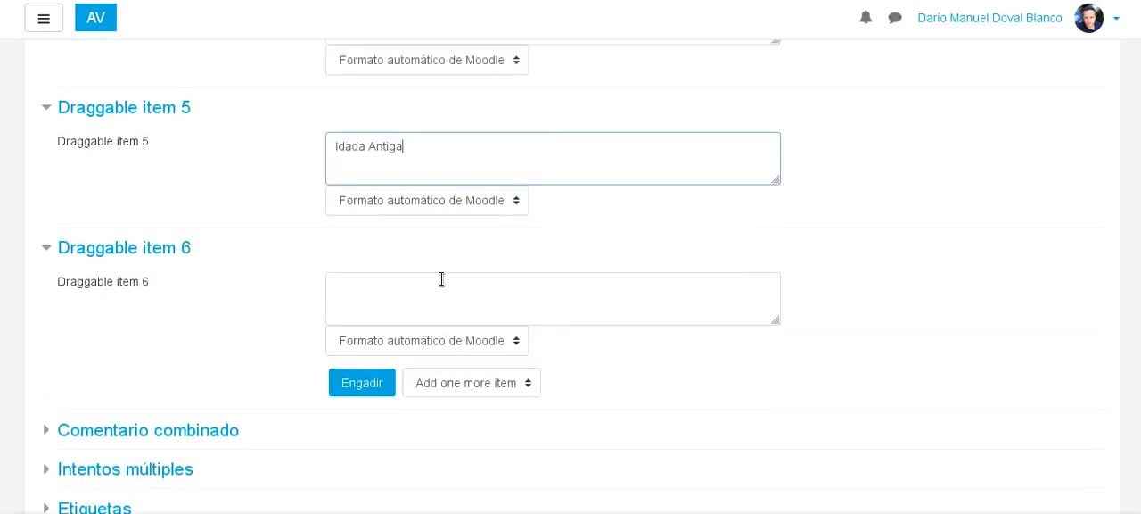
{"action": "scroll", "coordinate": [436, 369], "scroll_direction": "down", "scroll_amount": 1}
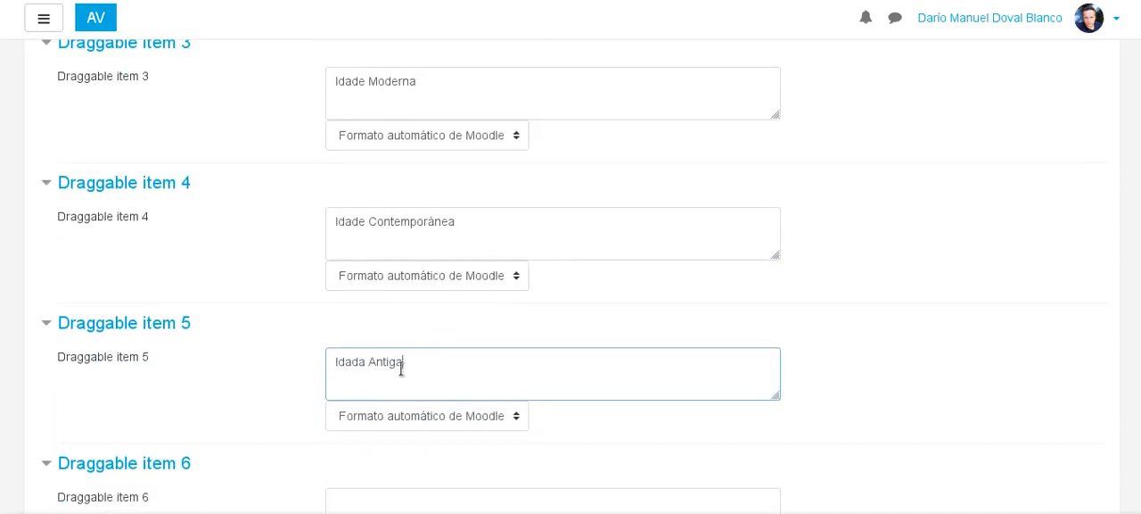
{"action": "left_click_drag", "start_coordinate": [407, 364], "coordinate": [331, 357]}
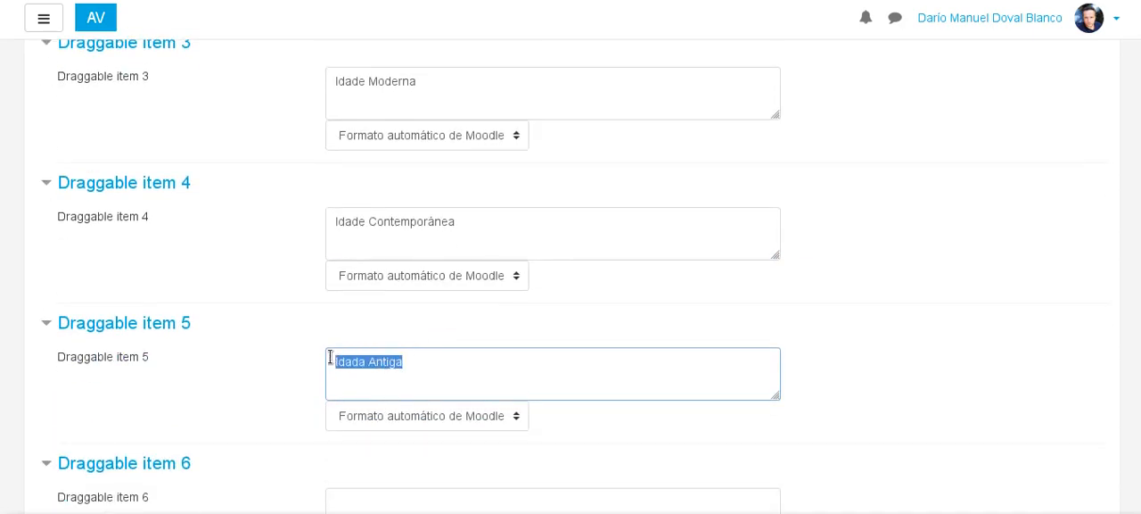
{"action": "scroll", "coordinate": [461, 94], "scroll_direction": "up", "scroll_amount": 2}
{"action": "left_click", "coordinate": [392, 275]}
{"action": "scroll", "coordinate": [374, 199], "scroll_direction": "up", "scroll_amount": 1}
{"action": "triple_click", "coordinate": [373, 221]}
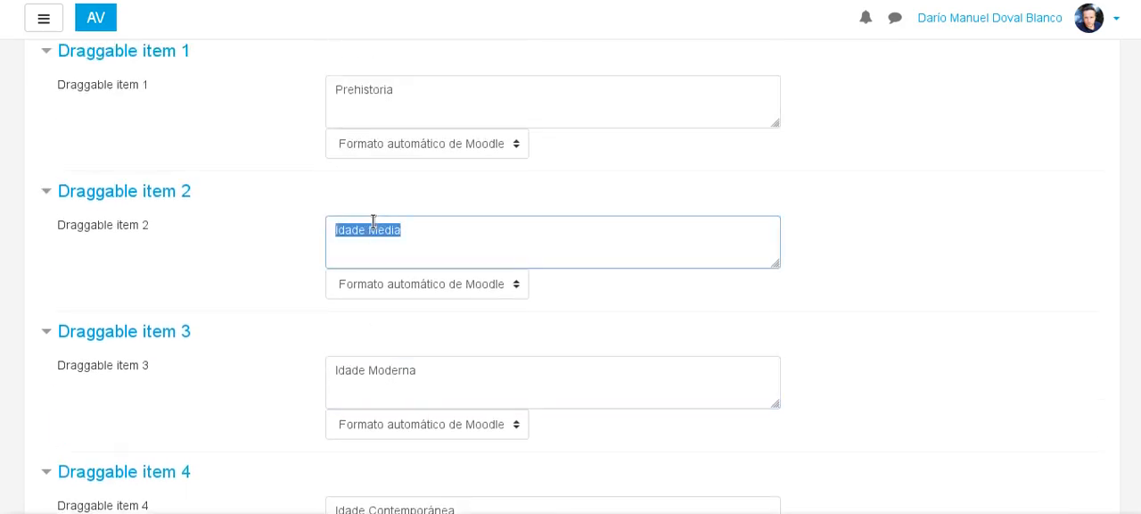
{"action": "double_click", "coordinate": [375, 226]}
{"action": "type", "text": "Antiga"}
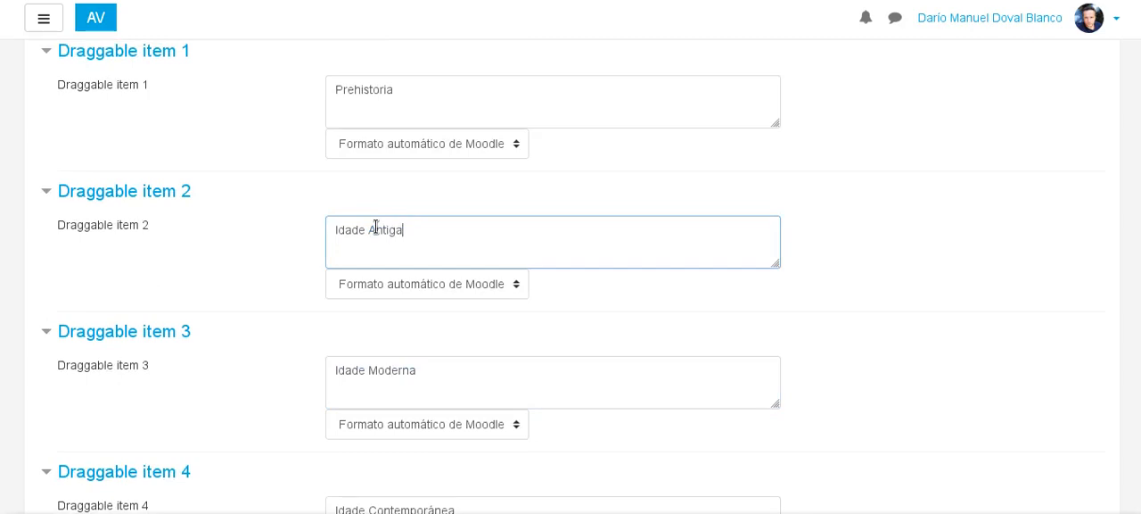
Change draggable item 3 to "Idade Media" and draggable item 4 to "Idade Moderna".
{"action": "double_click", "coordinate": [383, 371]}
{"action": "type", "text": "Mdeia"}
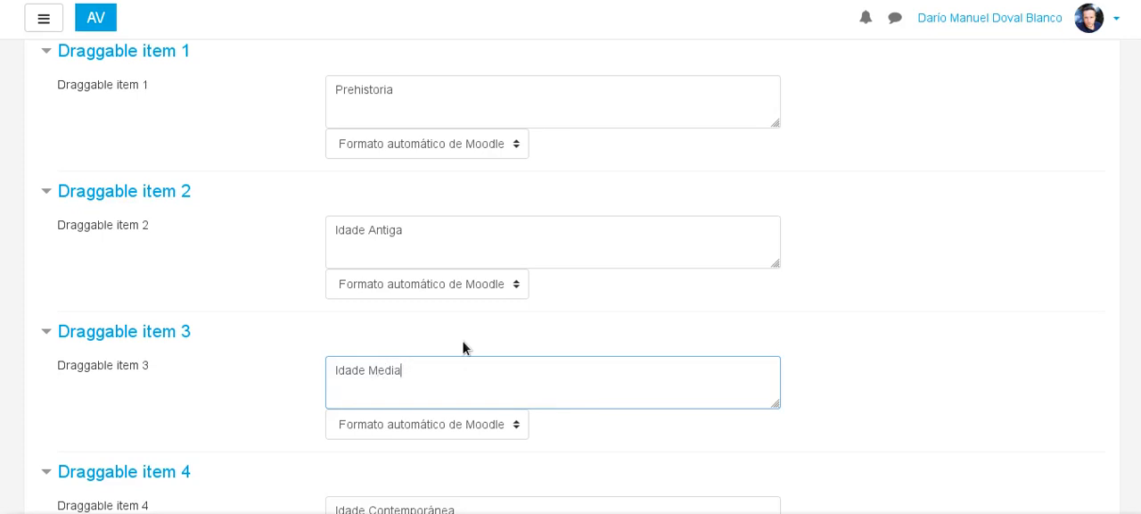
{"action": "scroll", "coordinate": [484, 250], "scroll_direction": "down", "scroll_amount": 3}
{"action": "double_click", "coordinate": [432, 364]}
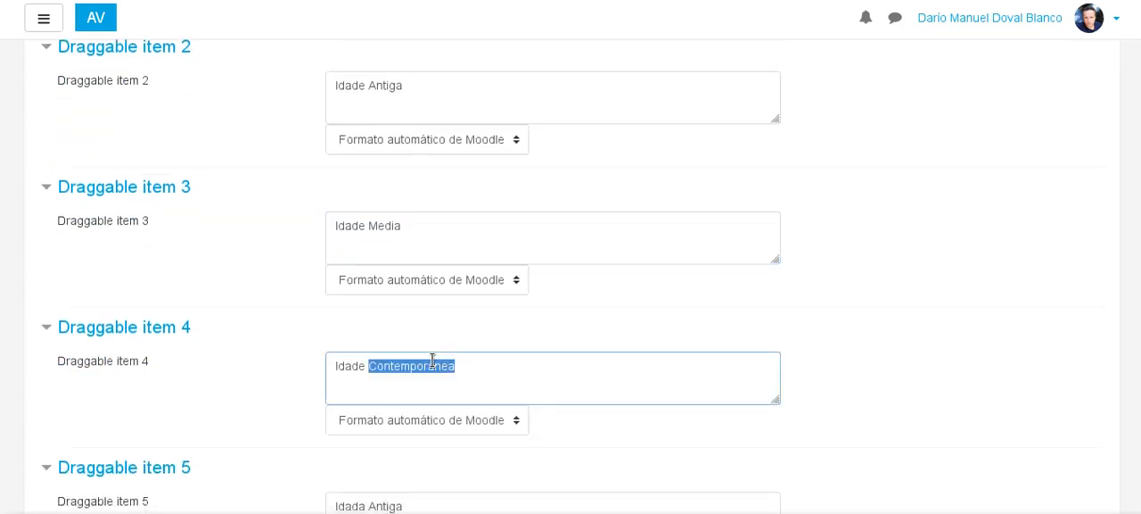
{"action": "type", "text": "Moderna"}
Change the text of draggable item 5 to "Idada Contemporánea".
{"action": "scroll", "coordinate": [432, 360], "scroll_direction": "down", "scroll_amount": 3}
{"action": "left_click", "coordinate": [372, 308]}
{"action": "double_click", "coordinate": [390, 312]}
{"action": "type", "text": "Contemporáne"}
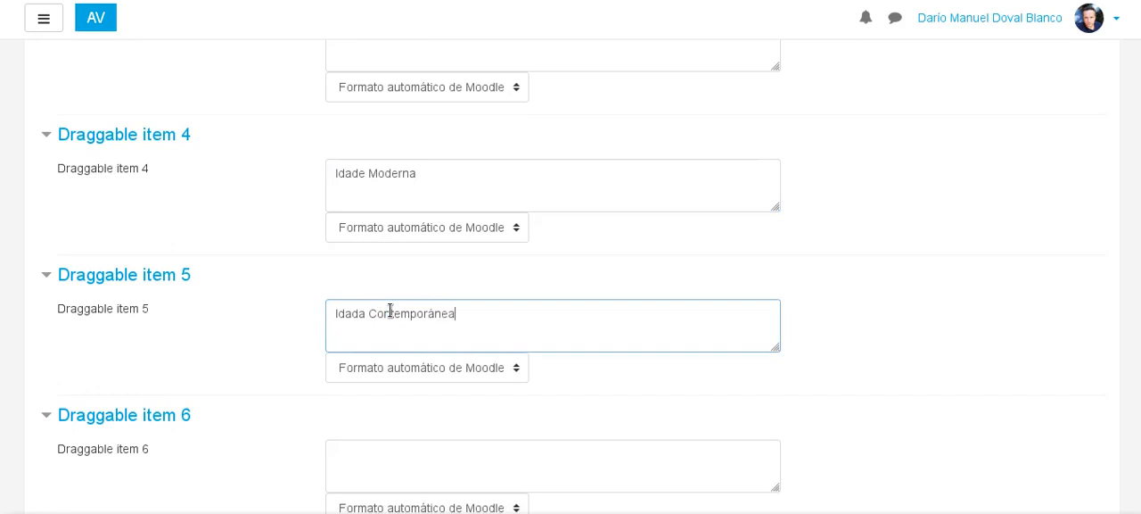
{"action": "scroll", "coordinate": [390, 312], "scroll_direction": "up", "scroll_amount": 5}
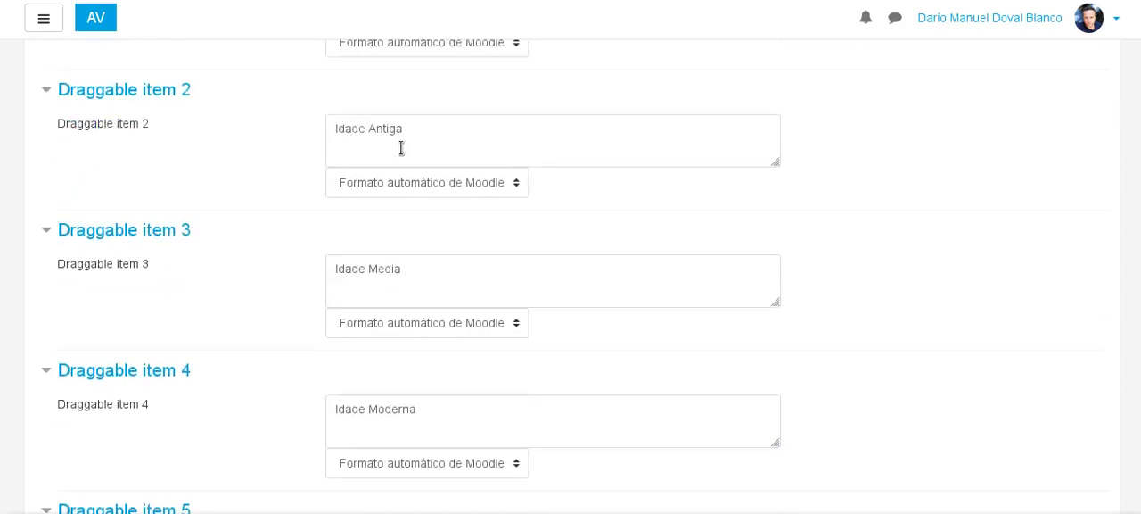
{"action": "scroll", "coordinate": [357, 285], "scroll_direction": "down", "scroll_amount": 6}
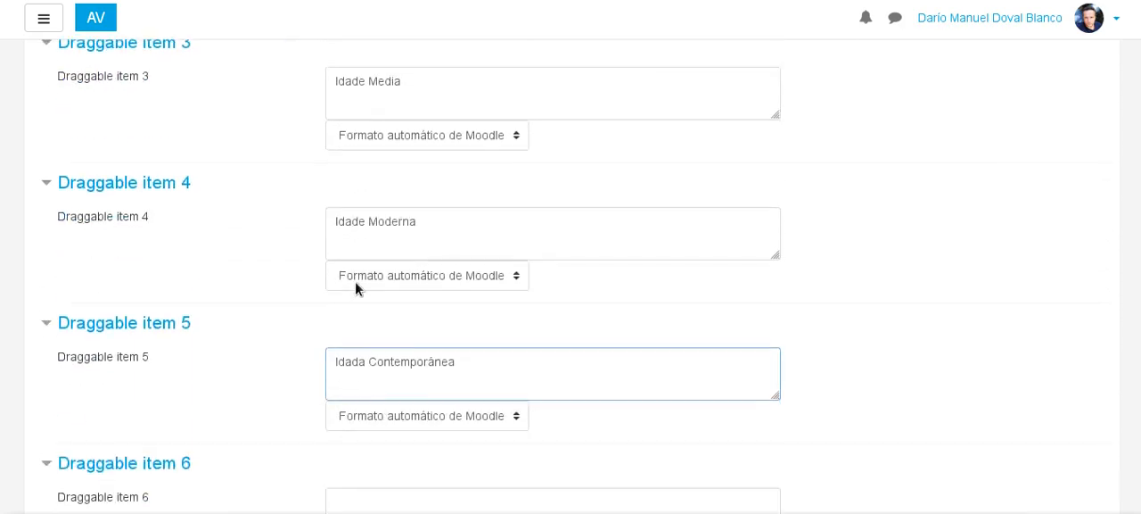
Enter "Repite o exercicio" as the first hint (Aviso 1) in the multiple-attempts settings.
{"action": "scroll", "coordinate": [312, 272], "scroll_direction": "down", "scroll_amount": 2}
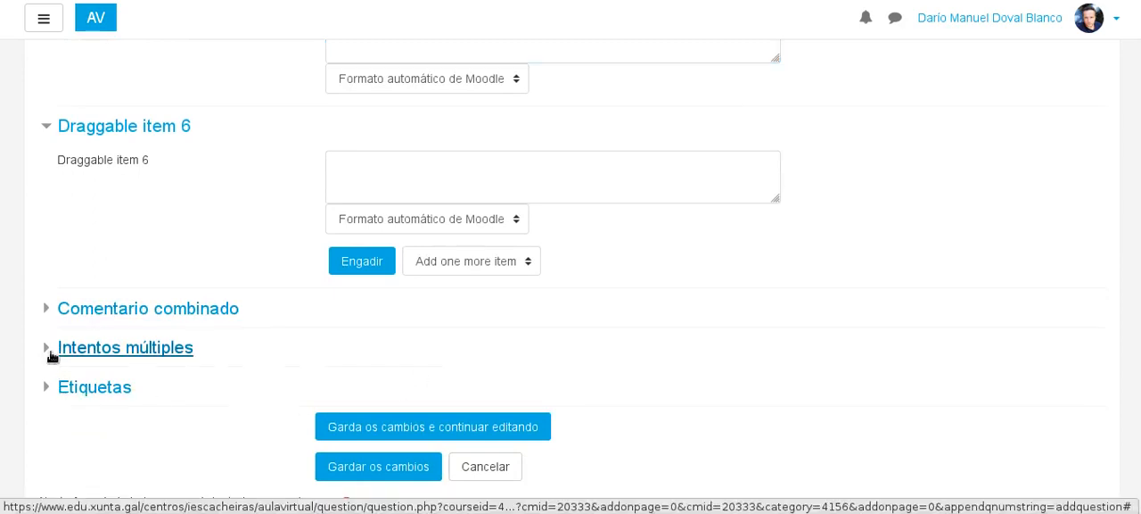
{"action": "left_click", "coordinate": [46, 349]}
{"action": "scroll", "coordinate": [284, 336], "scroll_direction": "down", "scroll_amount": 2}
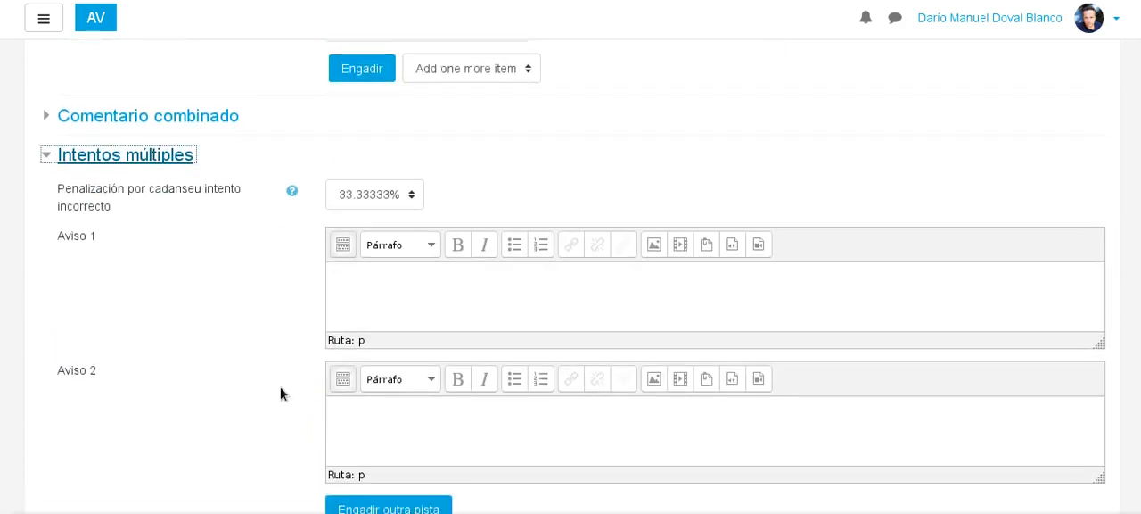
{"action": "left_click", "coordinate": [462, 303]}
{"action": "type", "text": "Repite a"}
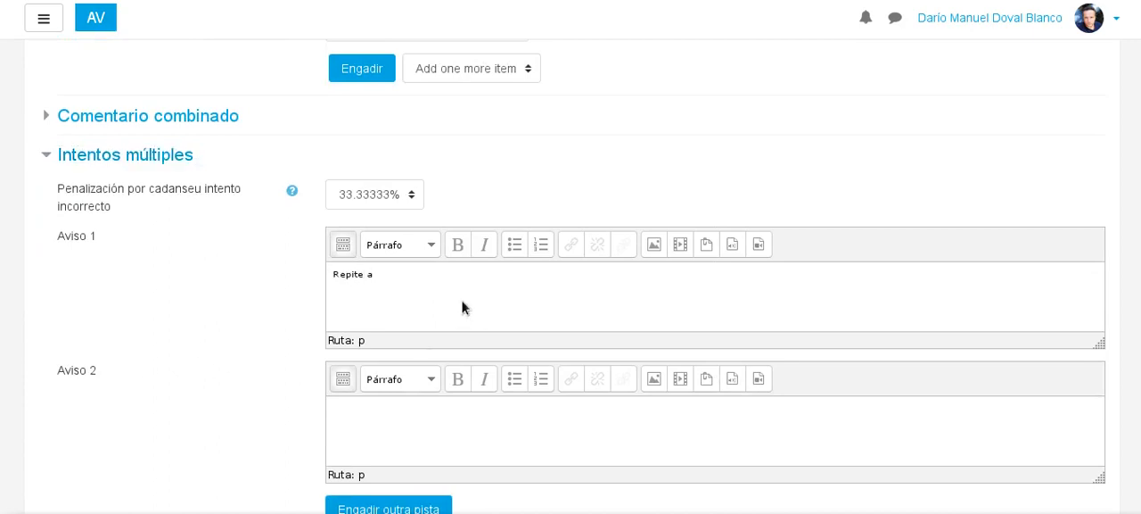
{"action": "key", "text": "BackSpace"}
{"action": "key", "text": "BackSpace"}
{"action": "type", "text": "o exerici"}
{"action": "key", "text": "BackSpace"}
{"action": "key", "text": "BackSpace"}
{"action": "key", "text": "BackSpace"}
{"action": "type", "text": "cicio"}
Enter "Derradeira oportunidade" as the second hint (Aviso 2) and save the question while continuing to edit it.
{"action": "left_click", "coordinate": [474, 409]}
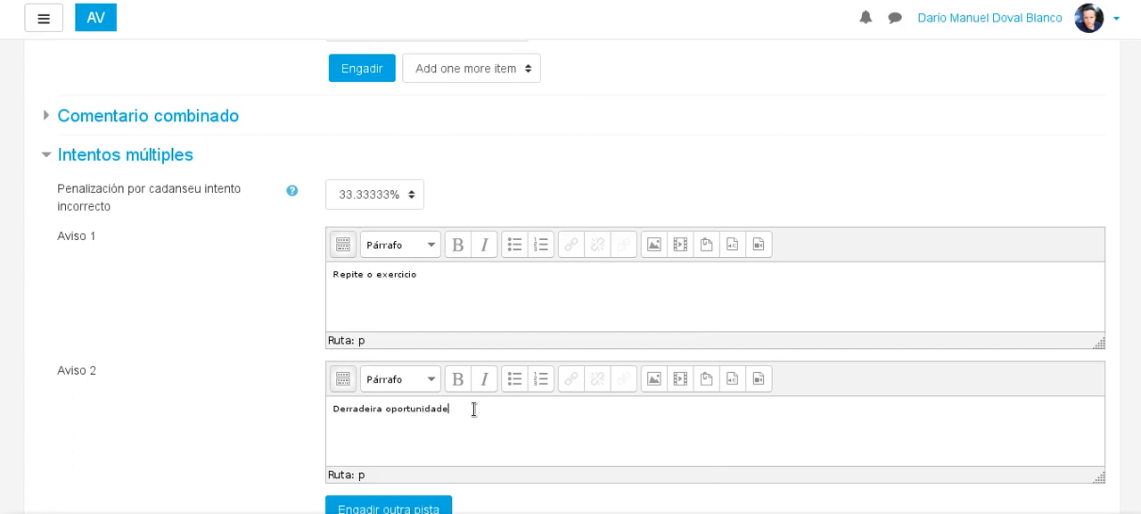
{"action": "scroll", "coordinate": [401, 303], "scroll_direction": "down", "scroll_amount": 3}
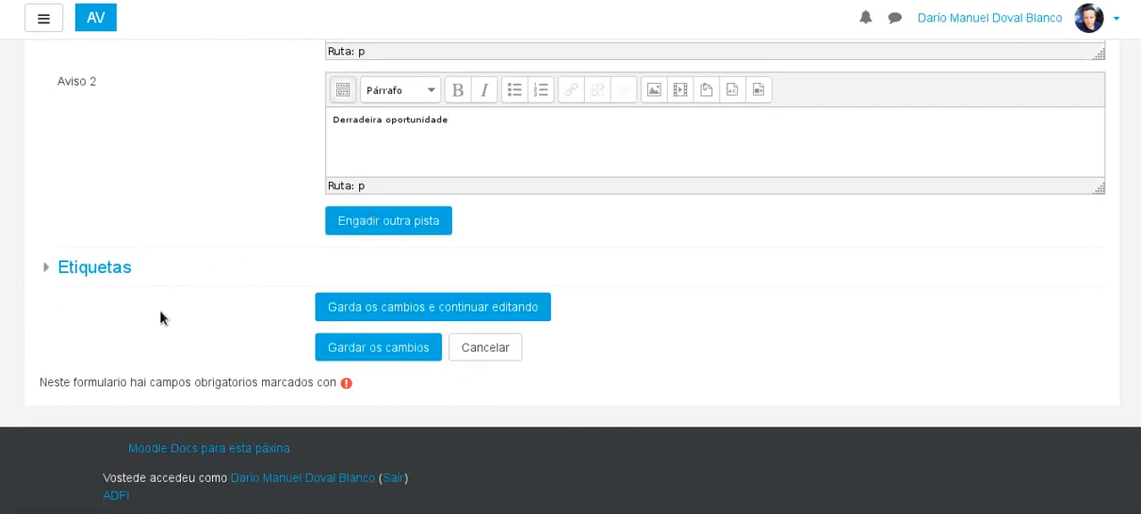
{"action": "left_click", "coordinate": [331, 312]}
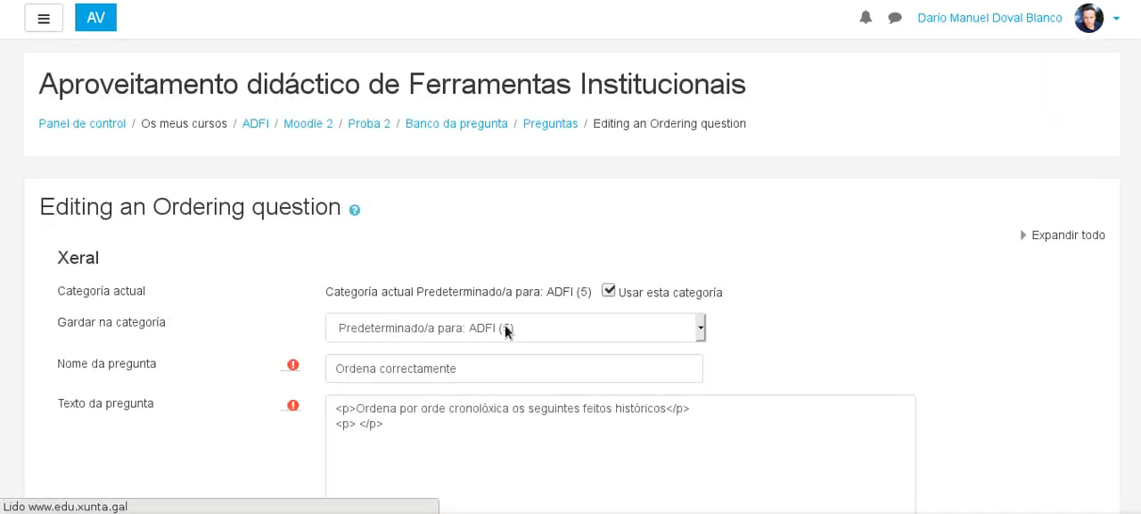
Open the preview of the saved Ordering question.
{"action": "scroll", "coordinate": [682, 250], "scroll_direction": "down", "scroll_amount": 3}
{"action": "scroll", "coordinate": [682, 250], "scroll_direction": "down", "scroll_amount": 2}
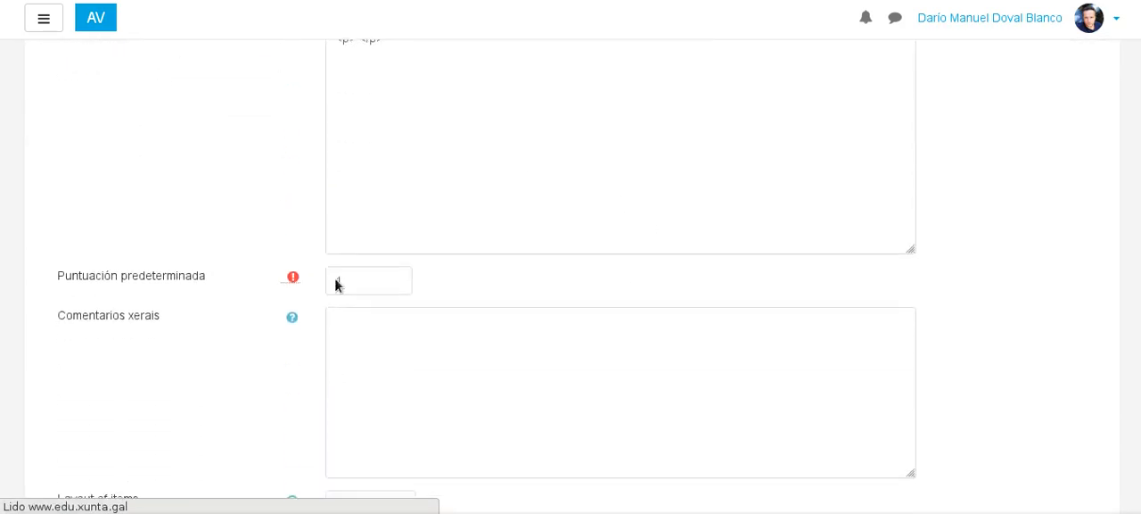
{"action": "scroll", "coordinate": [603, 253], "scroll_direction": "up", "scroll_amount": 3}
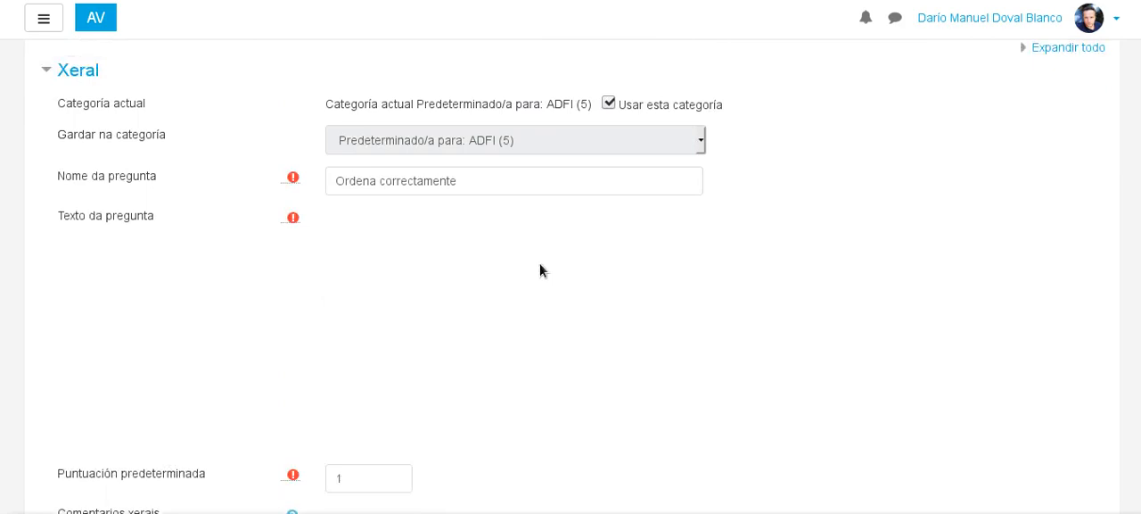
{"action": "scroll", "coordinate": [539, 262], "scroll_direction": "down", "scroll_amount": 8}
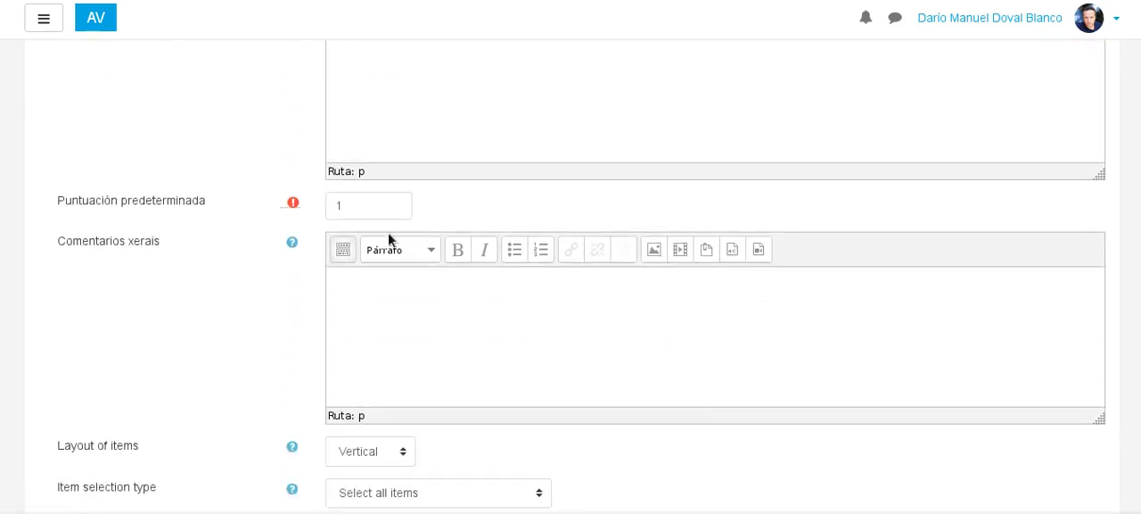
{"action": "scroll", "coordinate": [398, 240], "scroll_direction": "down", "scroll_amount": 6}
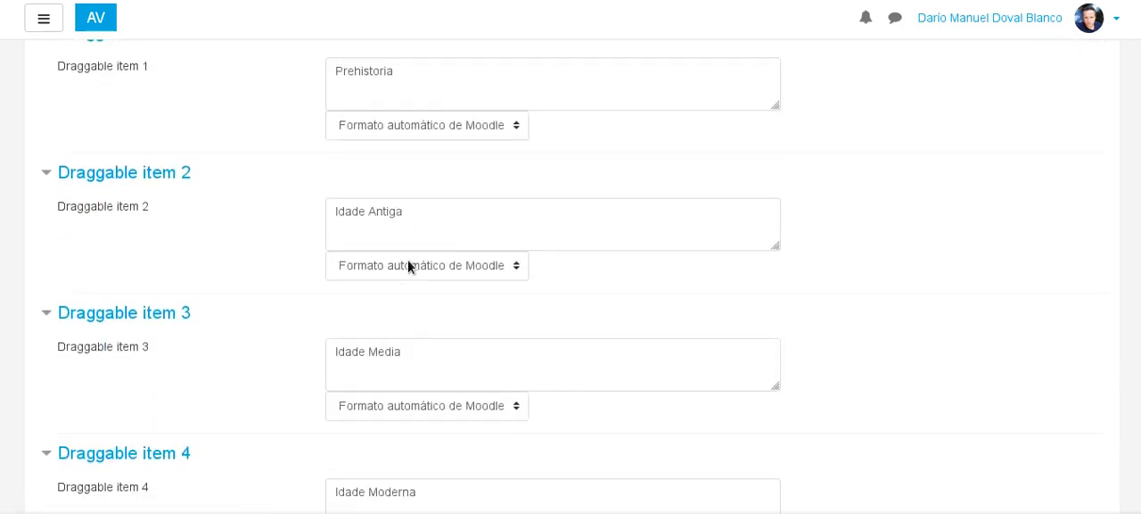
{"action": "scroll", "coordinate": [461, 265], "scroll_direction": "down", "scroll_amount": 5}
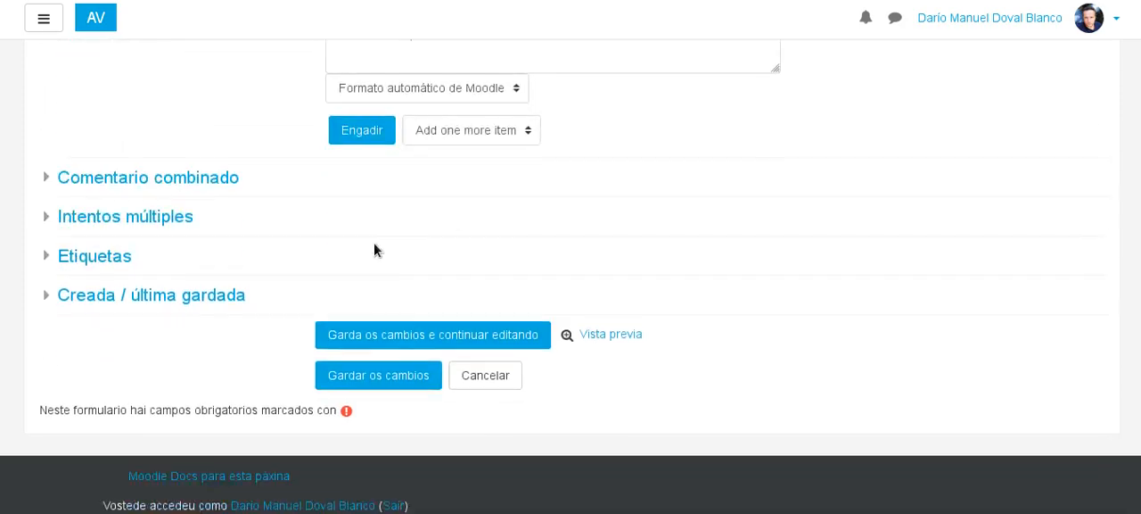
{"action": "left_click", "coordinate": [612, 308]}
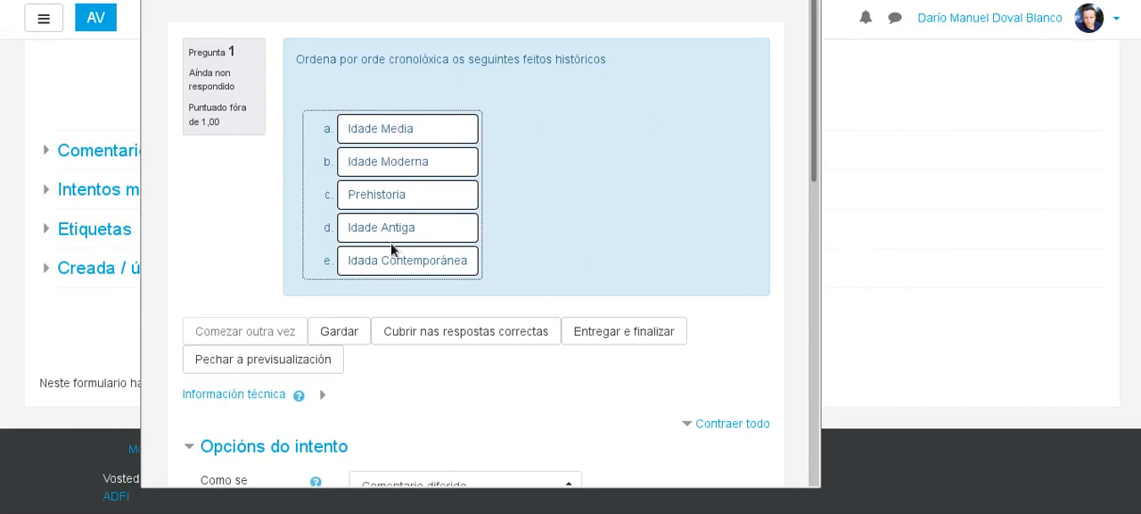
Order the preview items as Prehistoria, Idade Media, Idade Antiga, Idade Moderna, Idada Contemporánea, and submit and finish the attempt.
{"action": "mouse_move", "coordinate": [370, 134]}
{"action": "left_mouse_down"}
{"action": "mouse_move", "coordinate": [385, 179]}
{"action": "mouse_move", "coordinate": [387, 129]}
{"action": "left_mouse_up"}
{"action": "left_click_drag", "start_coordinate": [395, 227], "coordinate": [395, 195]}
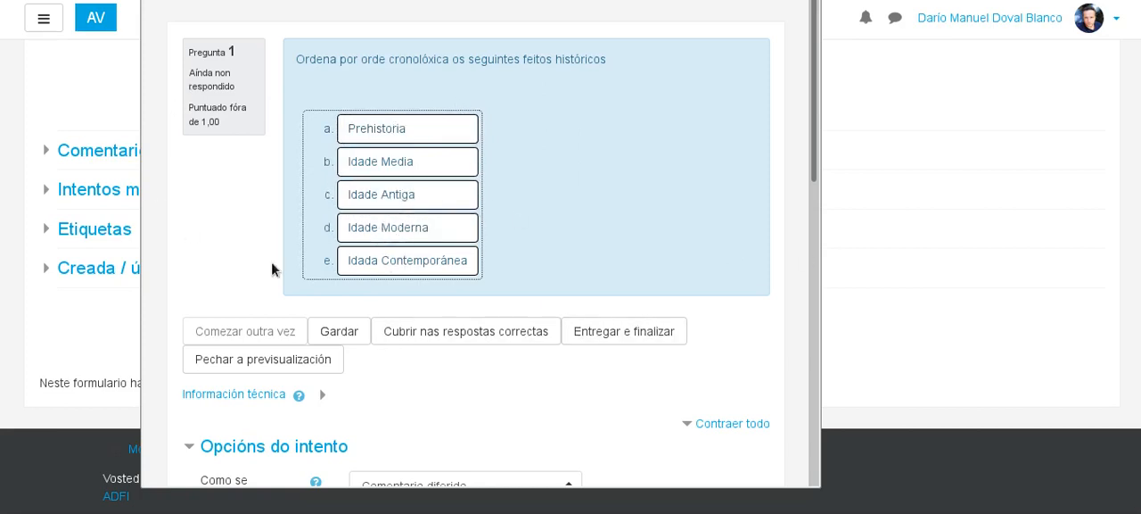
{"action": "left_click", "coordinate": [643, 332]}
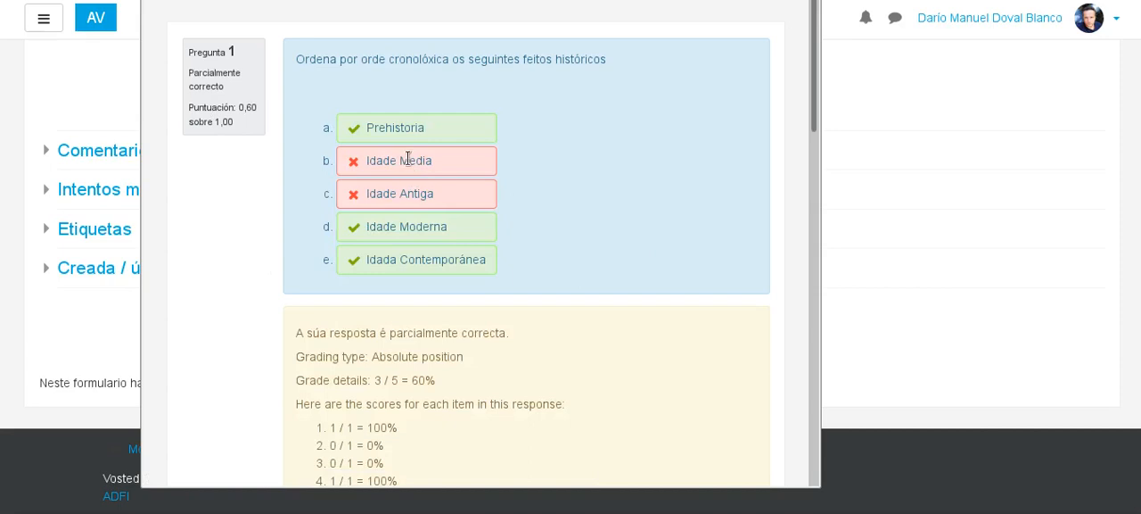
Review the submitted attempt's marked items, grade details, per-item scores and the correct order.
{"action": "scroll", "coordinate": [401, 258], "scroll_direction": "down", "scroll_amount": 2}
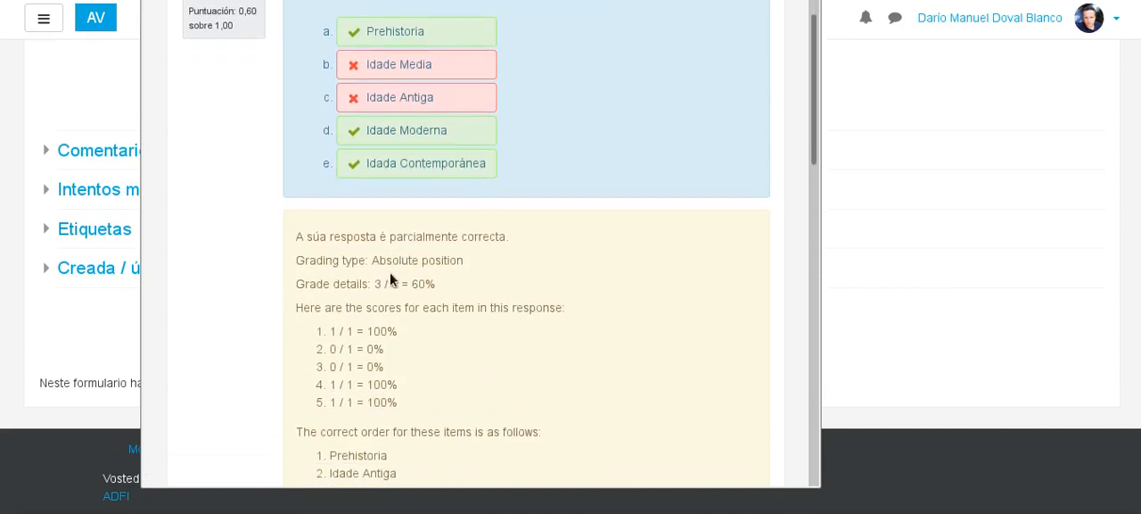
{"action": "scroll", "coordinate": [390, 271], "scroll_direction": "down", "scroll_amount": 2}
{"action": "scroll", "coordinate": [406, 294], "scroll_direction": "down", "scroll_amount": 3}
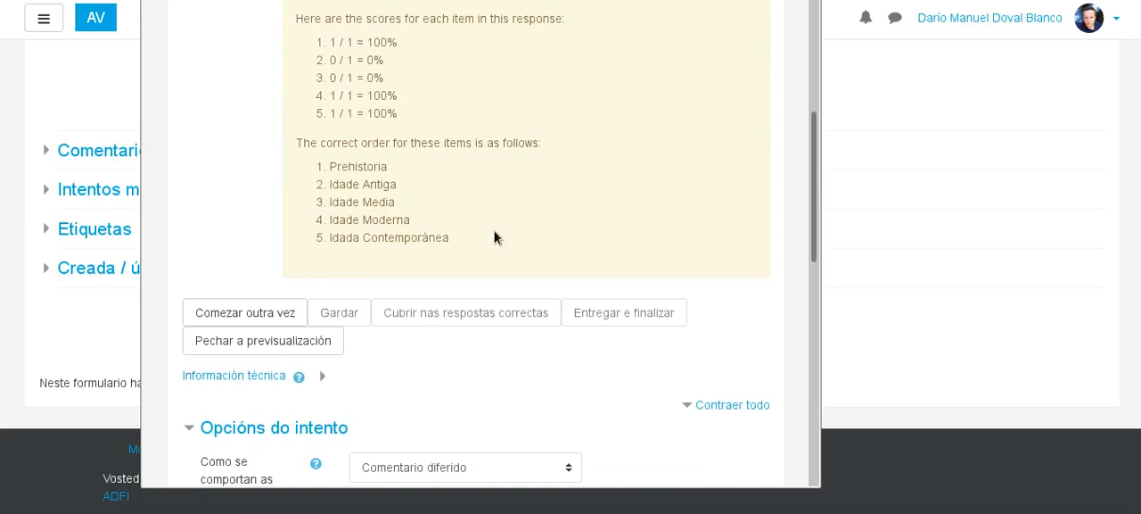
{"action": "scroll", "coordinate": [494, 235], "scroll_direction": "up", "scroll_amount": 3}
{"action": "scroll", "coordinate": [494, 236], "scroll_direction": "up", "scroll_amount": 2}
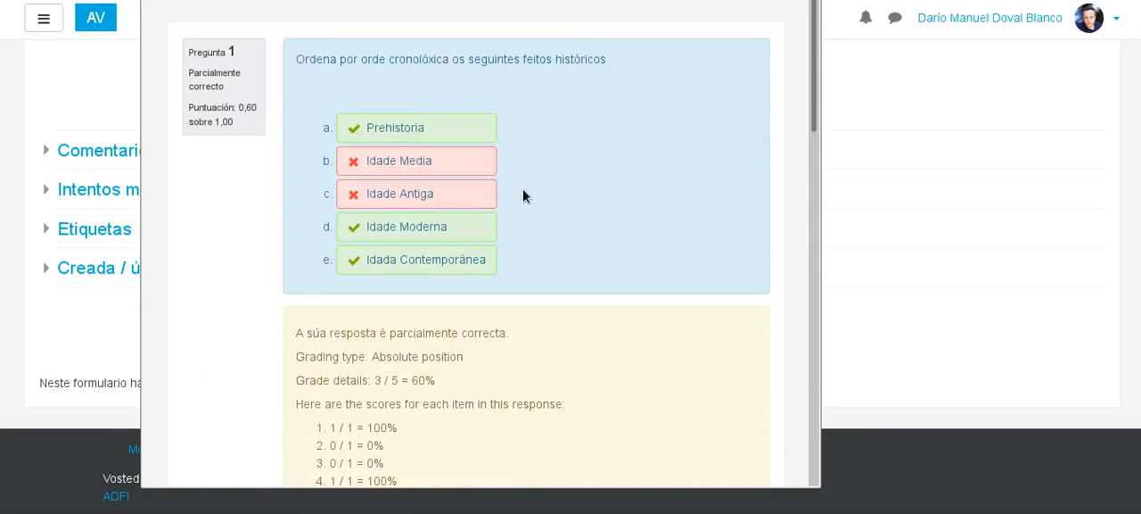
{"action": "scroll", "coordinate": [234, 319], "scroll_direction": "down", "scroll_amount": 7}
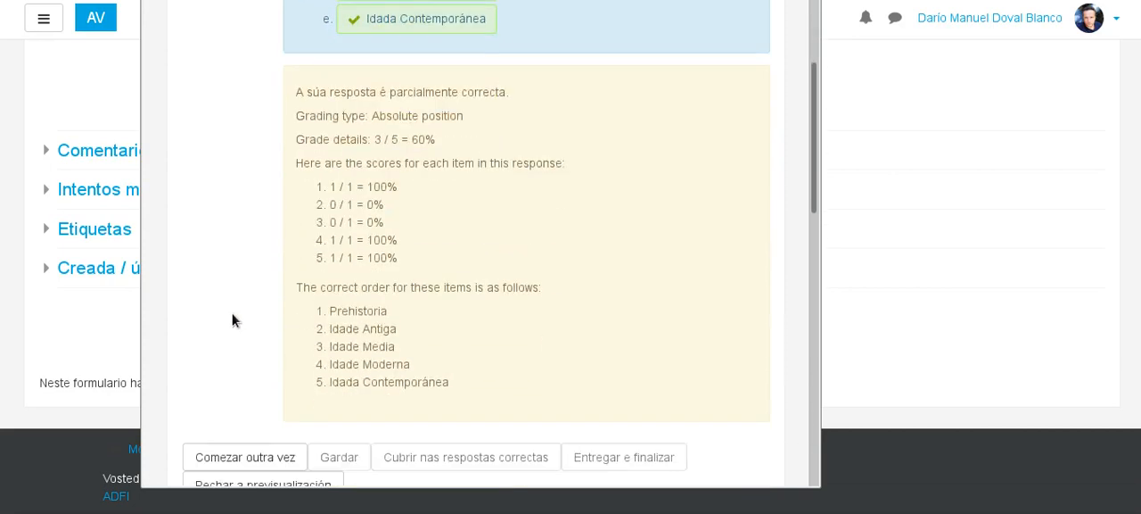
Restart and close the question preview, and save the Ordering question to return to the editing page of Proba 2.
{"action": "left_click", "coordinate": [275, 171]}
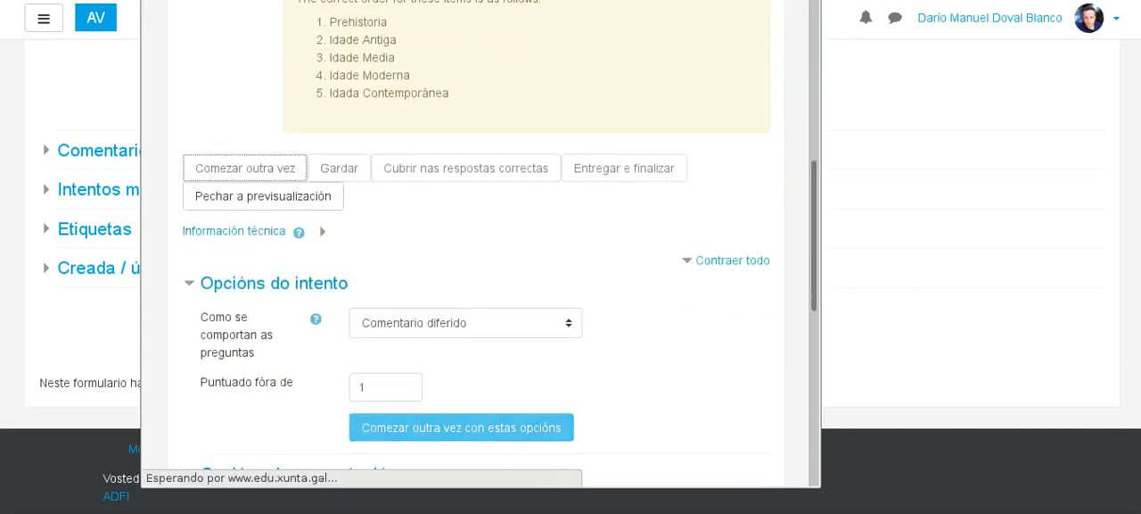
{"action": "left_click", "coordinate": [808, 1]}
{"action": "scroll", "coordinate": [555, 242], "scroll_direction": "up", "scroll_amount": 2}
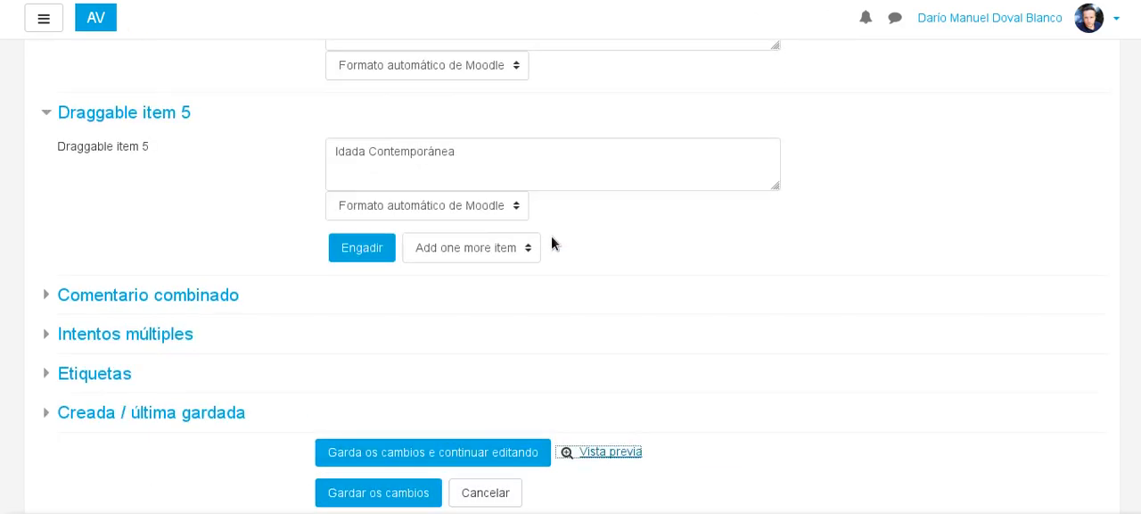
{"action": "scroll", "coordinate": [555, 241], "scroll_direction": "down", "scroll_amount": 2}
{"action": "left_click", "coordinate": [407, 324]}
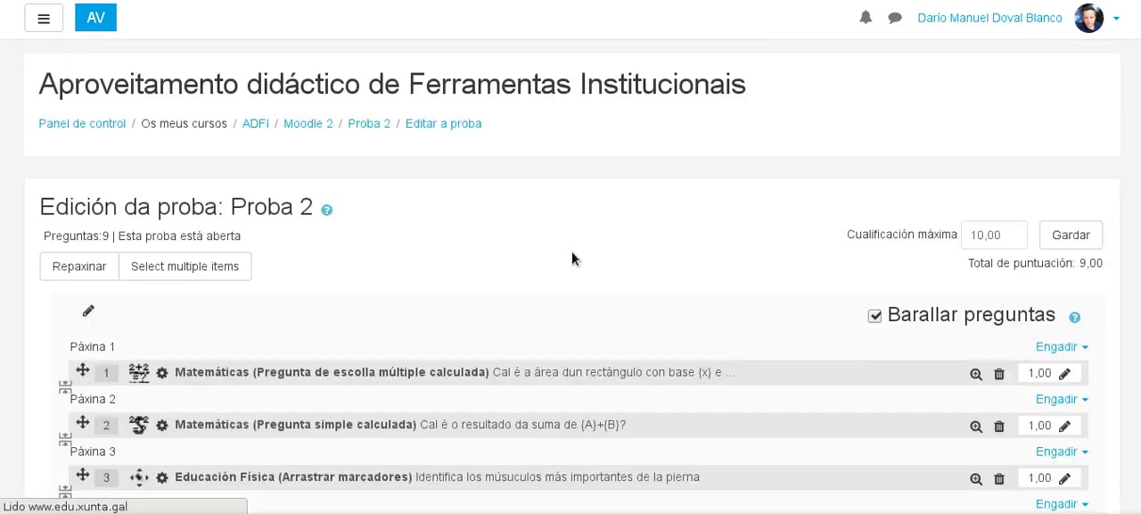
Look through the question list of Proba 2 for the added question "Ordena correctamente".
{"action": "scroll", "coordinate": [571, 250], "scroll_direction": "down", "scroll_amount": 5}
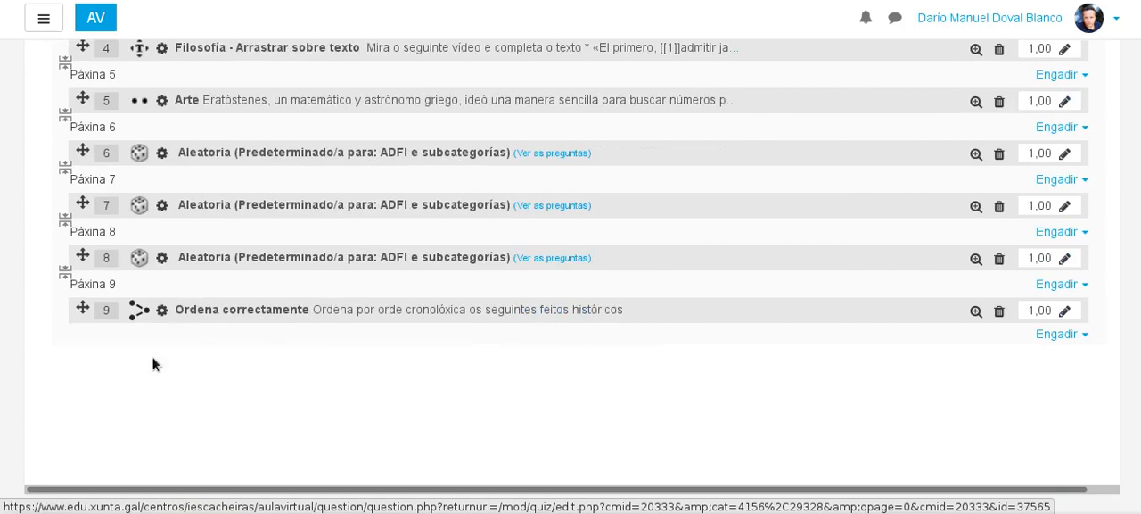
{"action": "scroll", "coordinate": [448, 348], "scroll_direction": "up", "scroll_amount": 5}
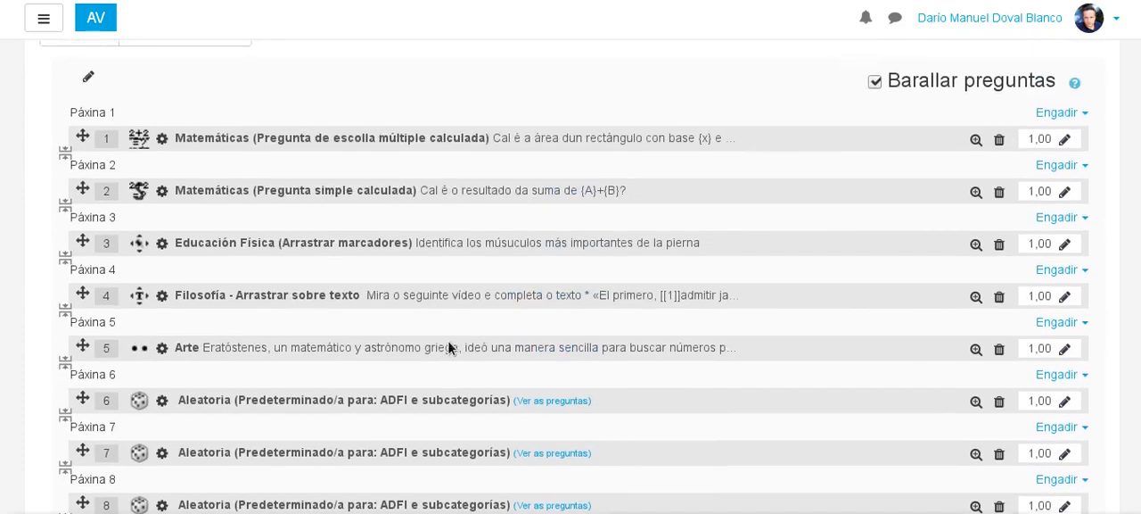
{"action": "scroll", "coordinate": [371, 189], "scroll_direction": "down", "scroll_amount": 1}
{"action": "scroll", "coordinate": [373, 187], "scroll_direction": "down", "scroll_amount": 5}
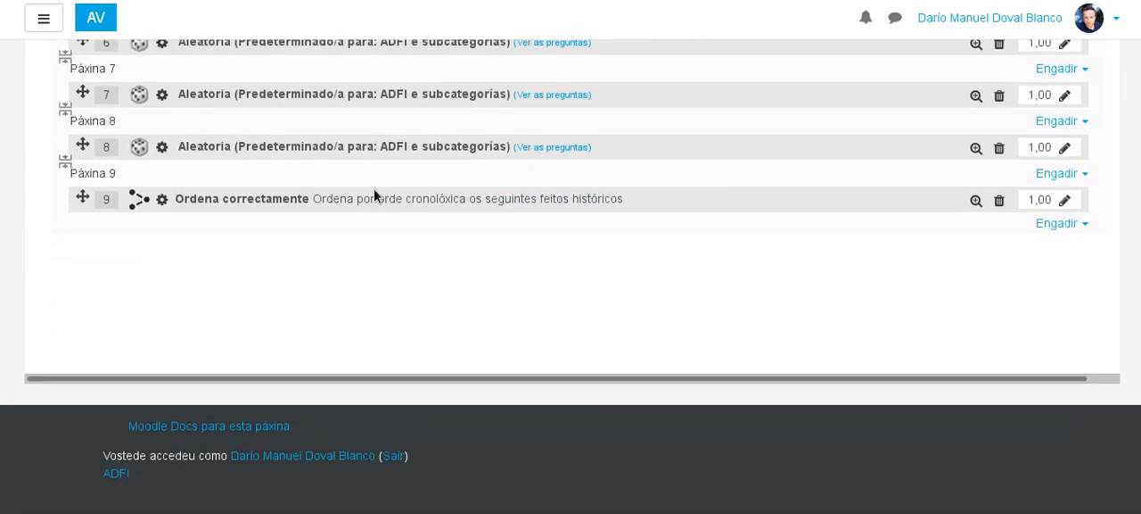